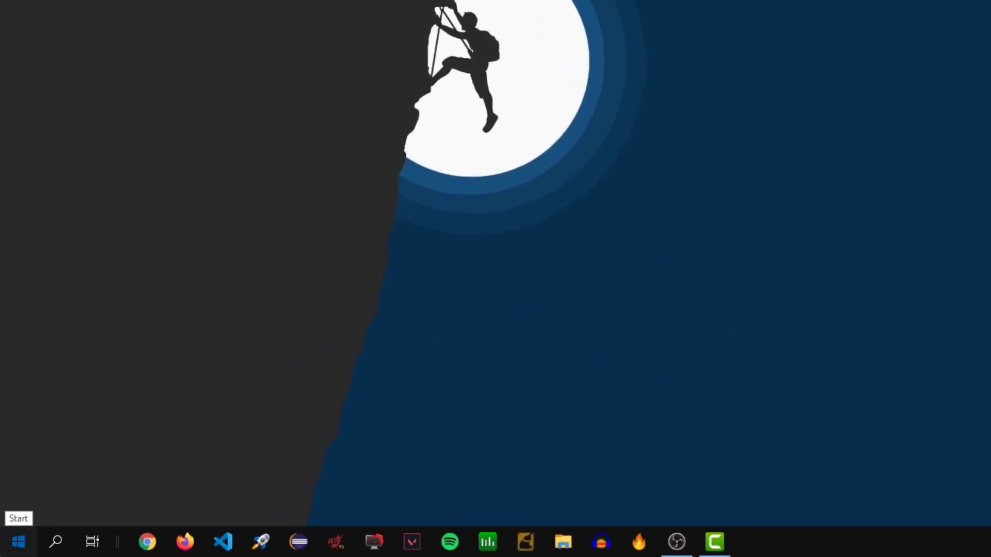
Step: Search for 'create a restore point' and open System Properties on System Protection
{"action": "key", "text": "super"}
{"action": "type", "text": "cre"}
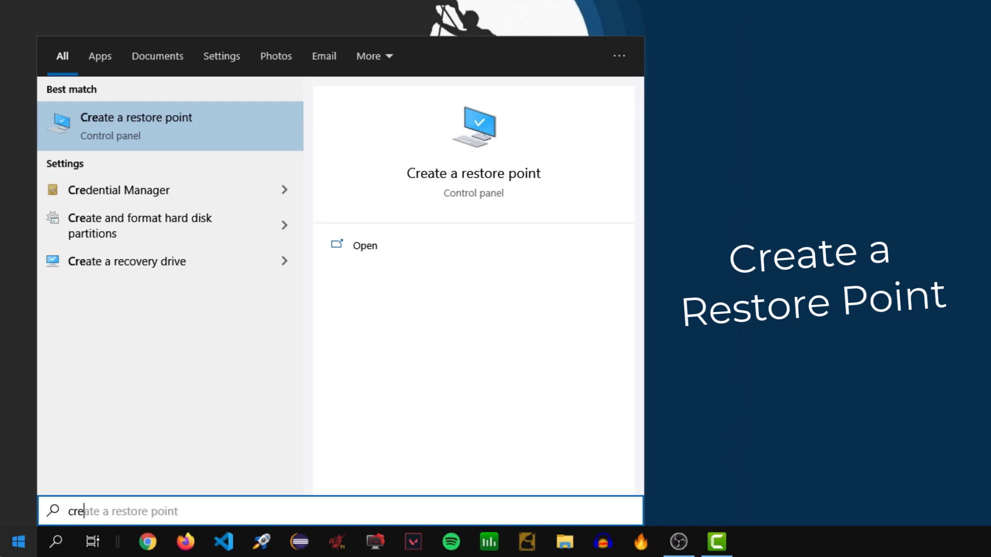
{"action": "left_click", "coordinate": [117, 126]}
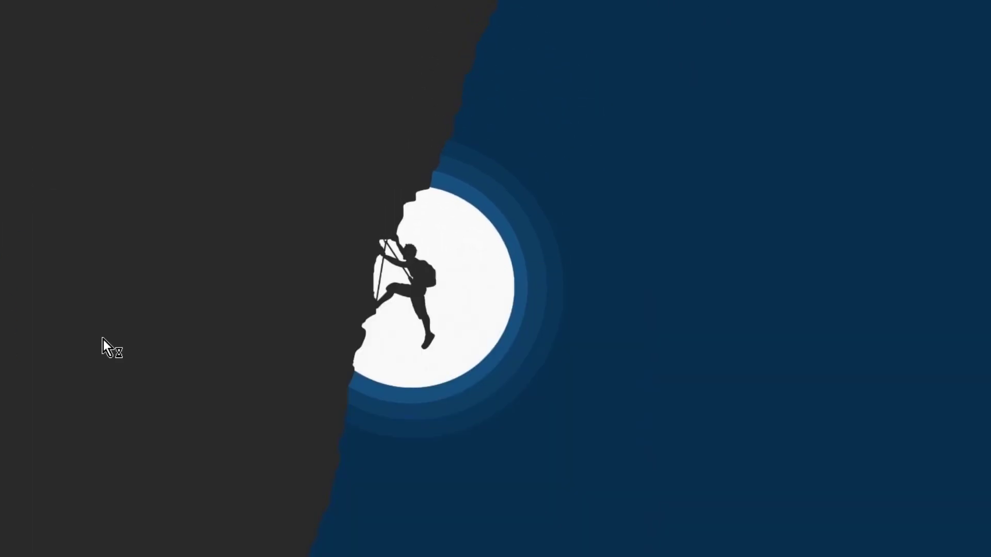
{"action": "left_click_drag", "start_coordinate": [243, 44], "coordinate": [300, 131]}
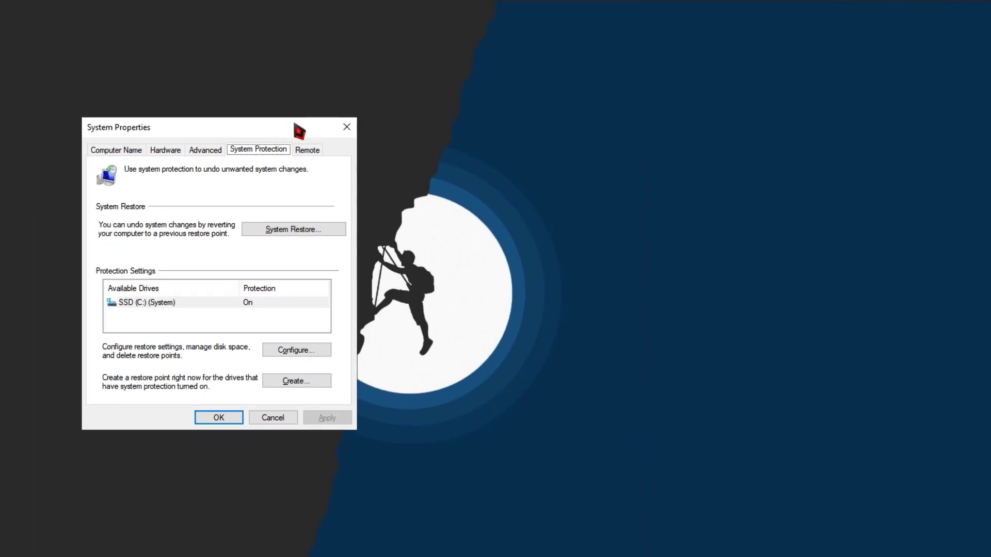
Step: Keep system protection turned on for the SSD (C:) drive
{"action": "left_click", "coordinate": [296, 355]}
{"action": "left_click_drag", "start_coordinate": [311, 168], "coordinate": [636, 137]}
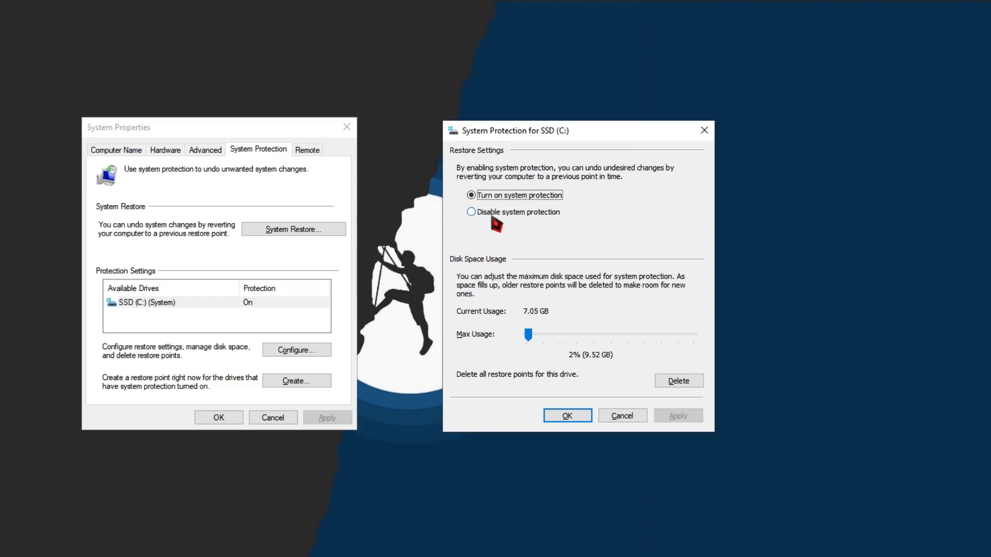
{"action": "left_click", "coordinate": [505, 214]}
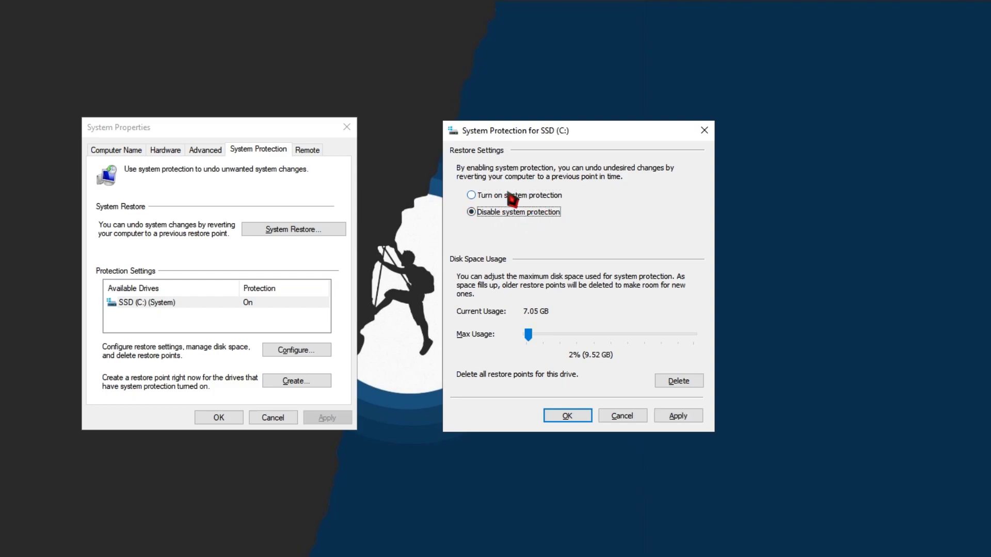
{"action": "left_click", "coordinate": [500, 198]}
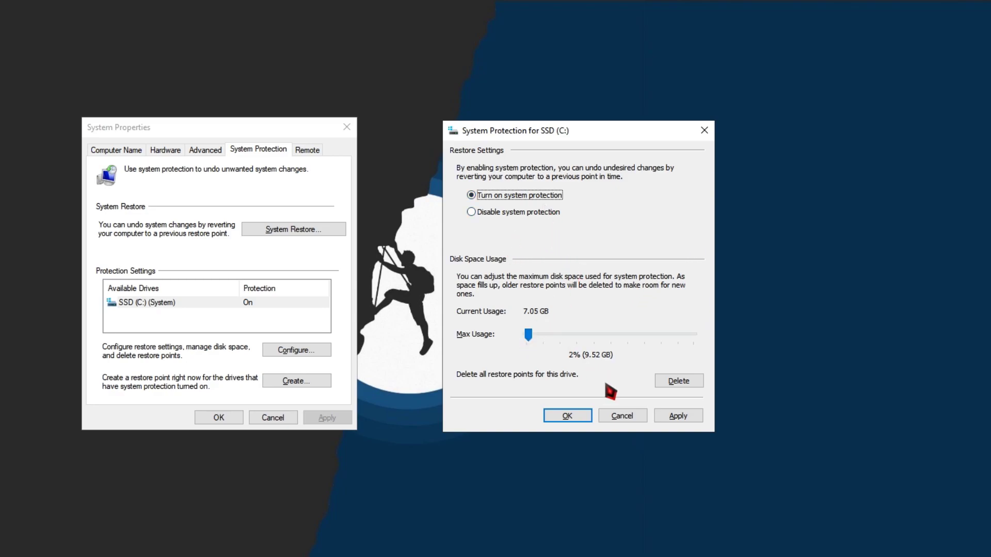
{"action": "left_click", "coordinate": [704, 130]}
{"action": "left_click_drag", "start_coordinate": [287, 135], "coordinate": [300, 141]}
{"action": "left_click", "coordinate": [508, 283]}
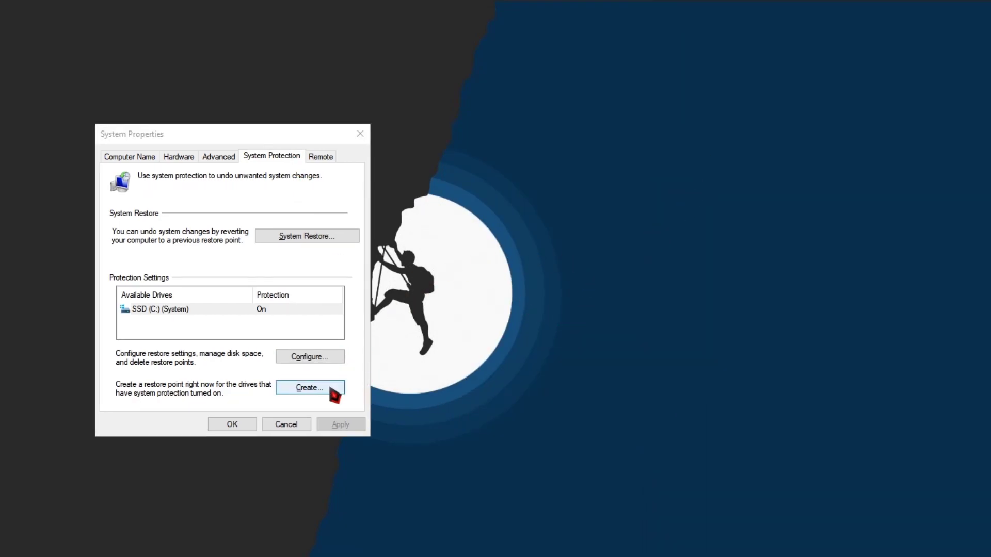
Step: Create a restore point named 'Intel Optimization' and dismiss the success message
{"action": "left_click", "coordinate": [309, 391]}
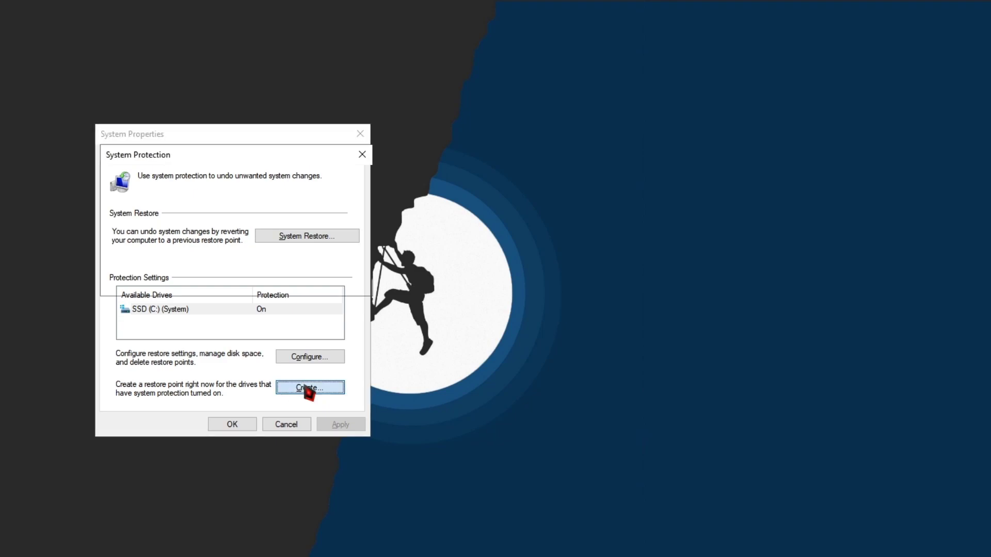
{"action": "left_click_drag", "start_coordinate": [298, 159], "coordinate": [710, 217]}
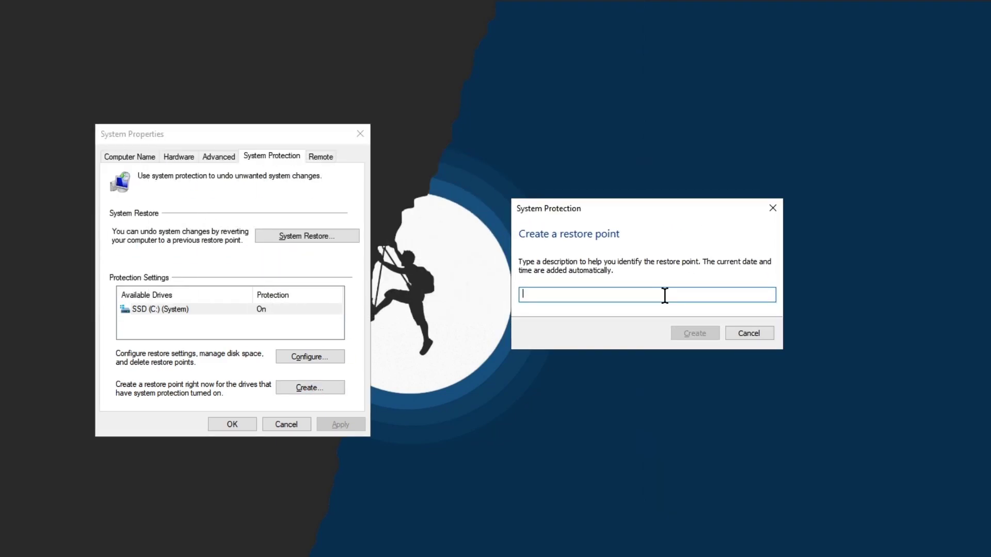
{"action": "type", "text": "Intel Optimization"}
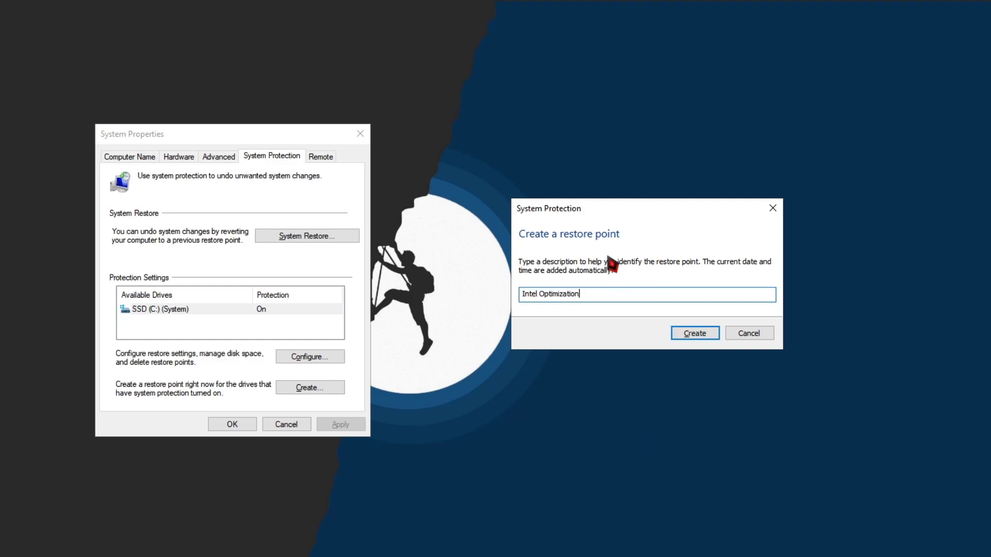
{"action": "left_click", "coordinate": [704, 338]}
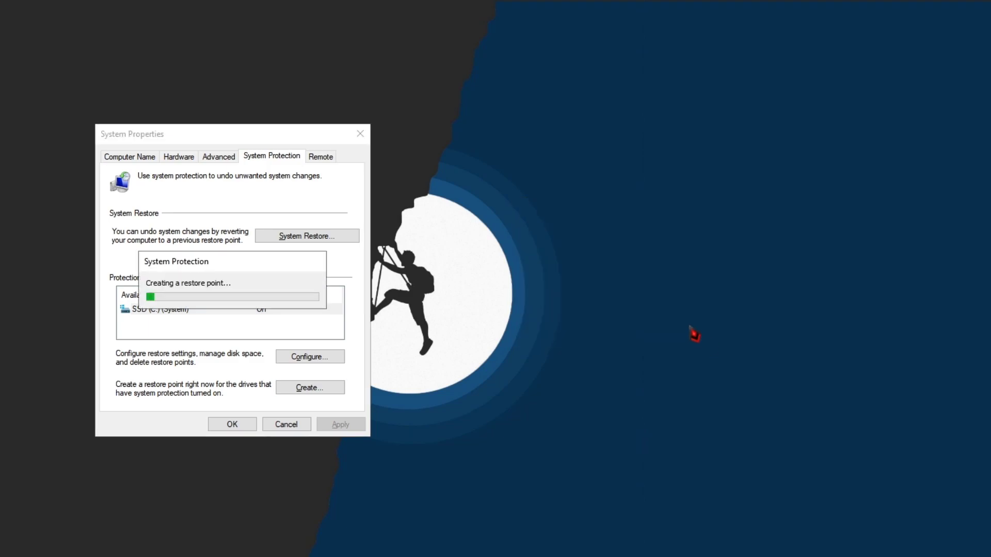
{"action": "left_click_drag", "start_coordinate": [235, 265], "coordinate": [658, 344]}
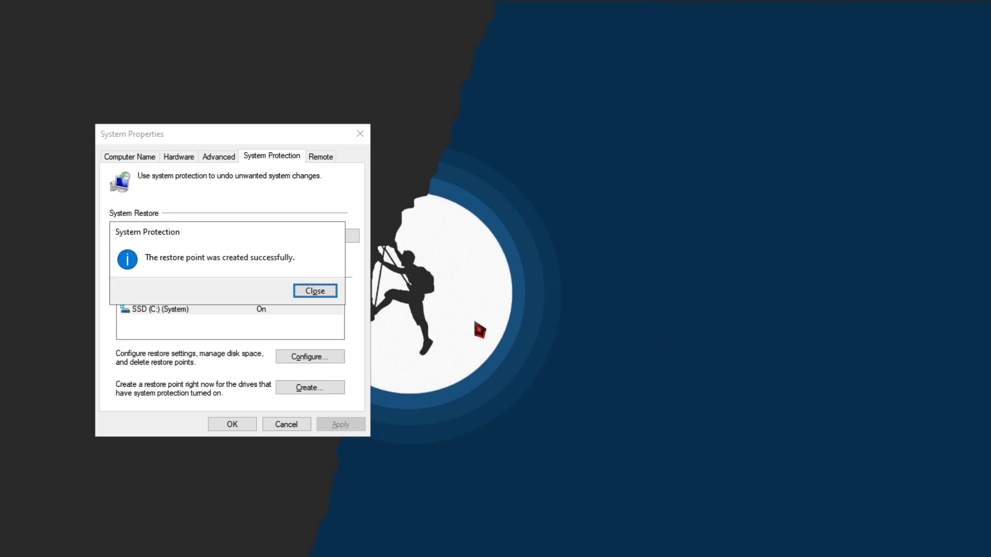
{"action": "left_click", "coordinate": [332, 290]}
Step: Close System Properties and open 3D settings in the Intel Graphics Control Panel
{"action": "left_click", "coordinate": [231, 422]}
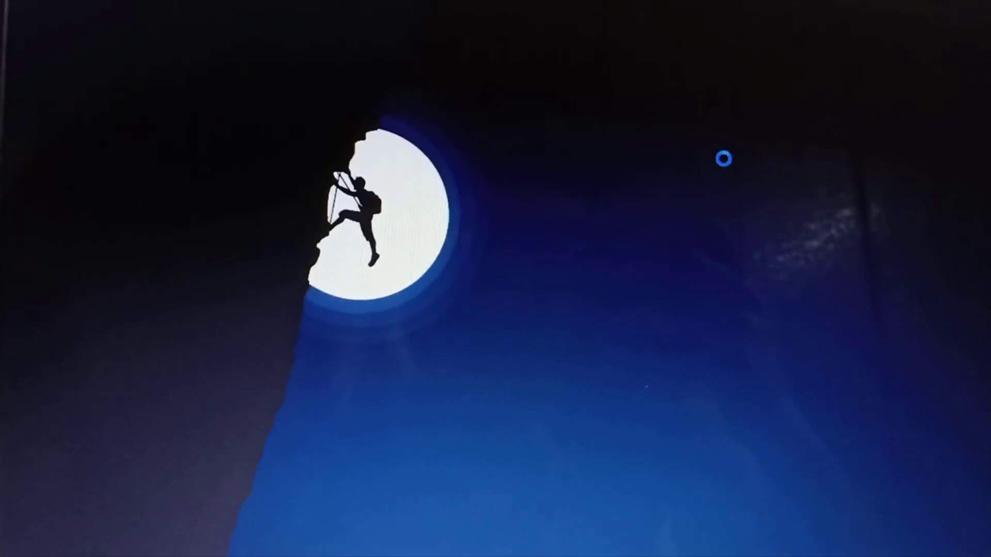
{"action": "right_click", "coordinate": [717, 203]}
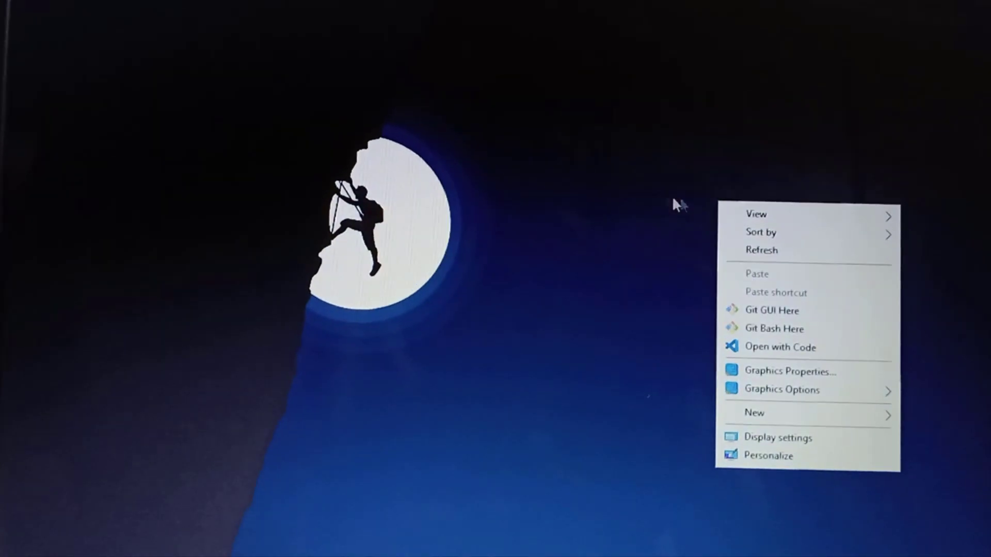
{"action": "left_click", "coordinate": [754, 374]}
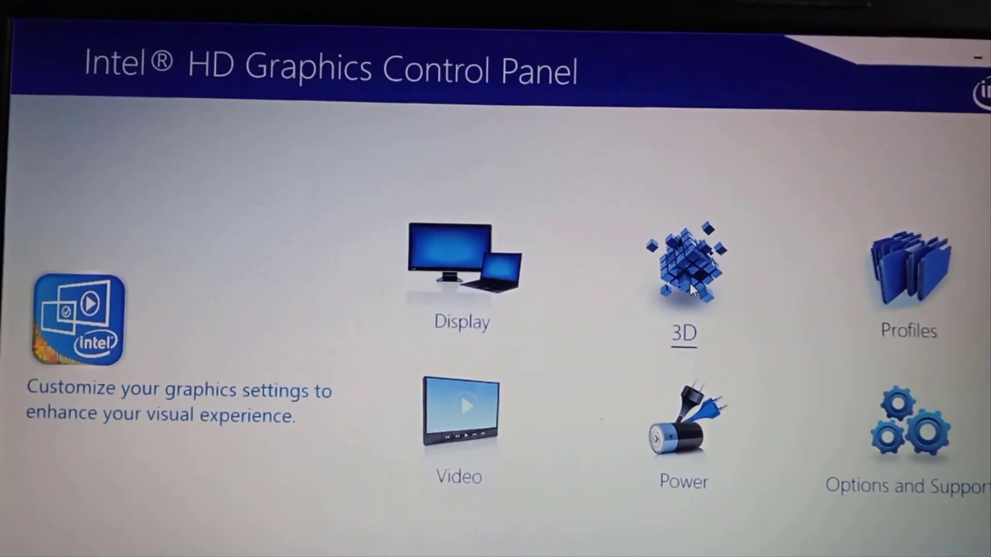
{"action": "left_click", "coordinate": [727, 289]}
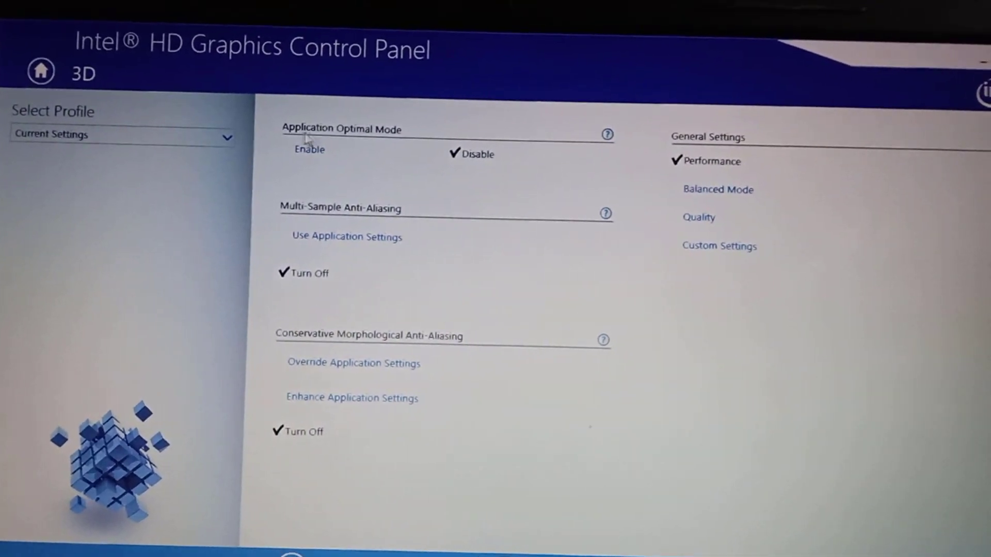
Step: Enable Application Optimal Mode, use application MSAA, enhance morphological AA, then apply
{"action": "left_click", "coordinate": [309, 131]}
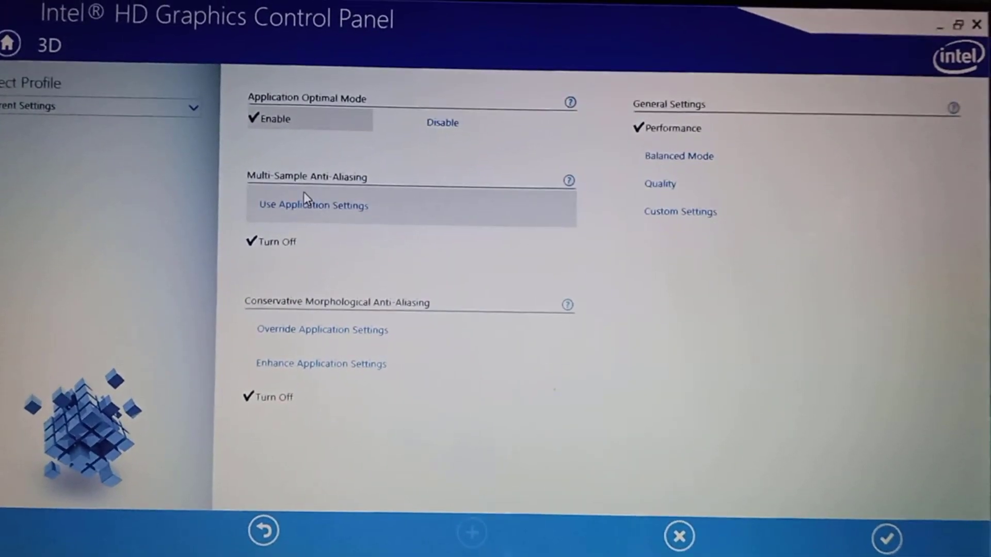
{"action": "left_click", "coordinate": [308, 200]}
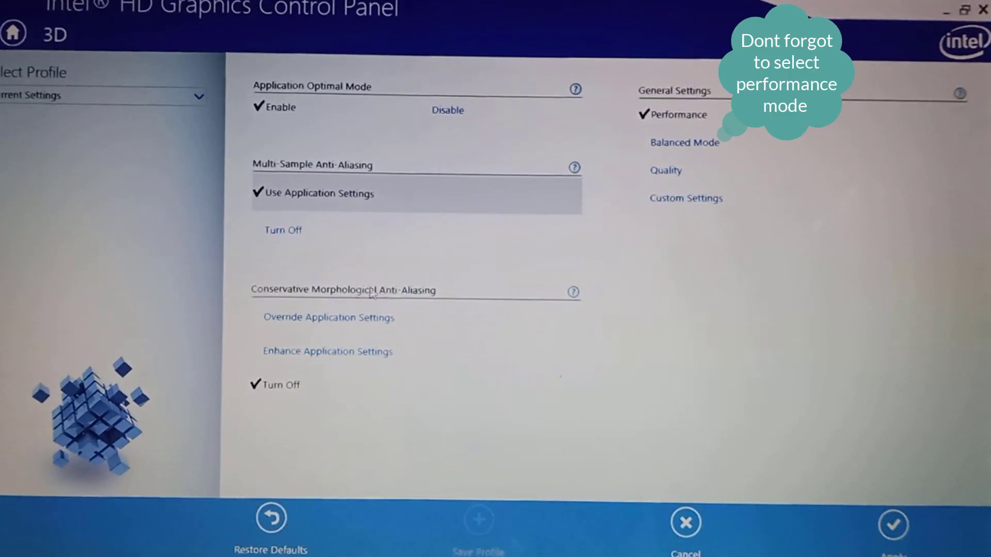
{"action": "left_click", "coordinate": [336, 348]}
{"action": "left_click", "coordinate": [894, 521]}
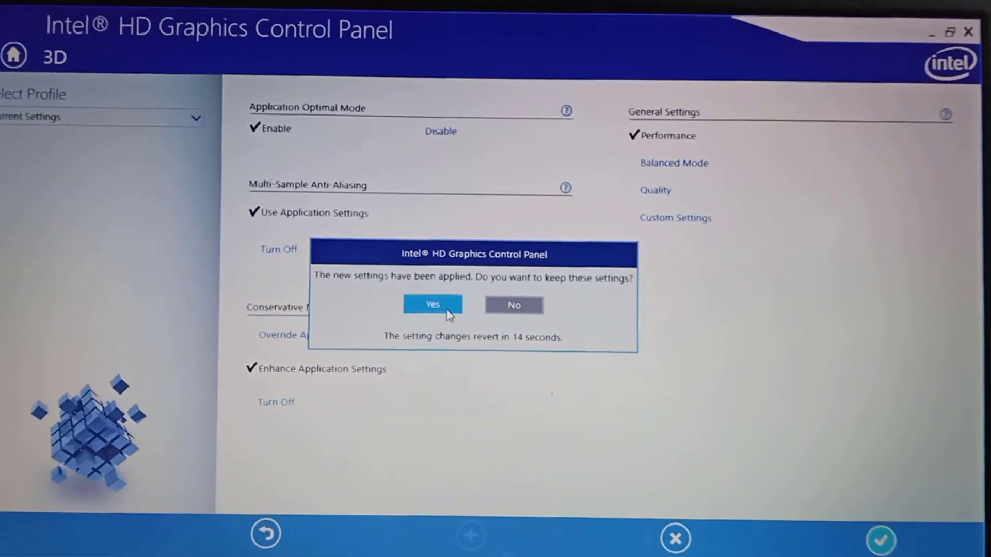
{"action": "left_click", "coordinate": [437, 303]}
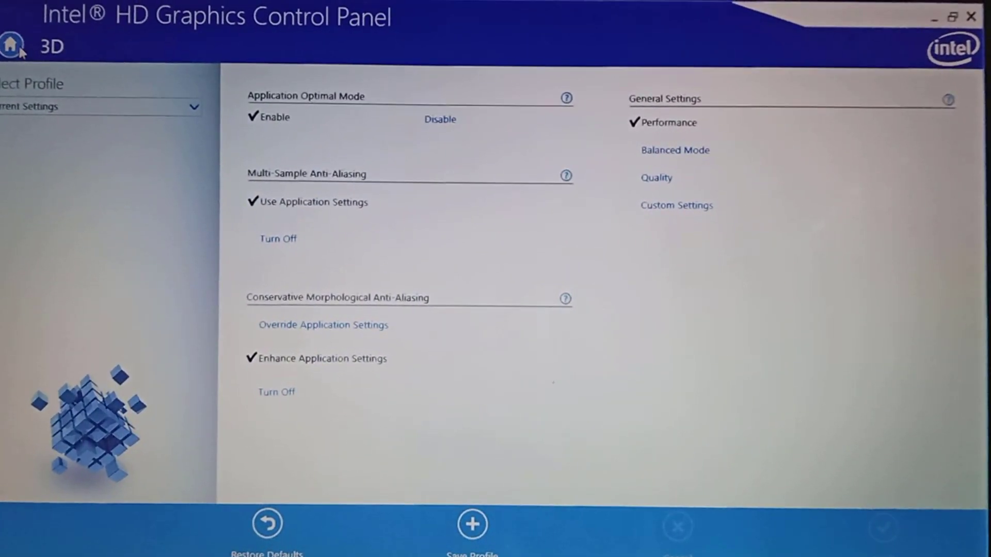
{"action": "left_click", "coordinate": [11, 46]}
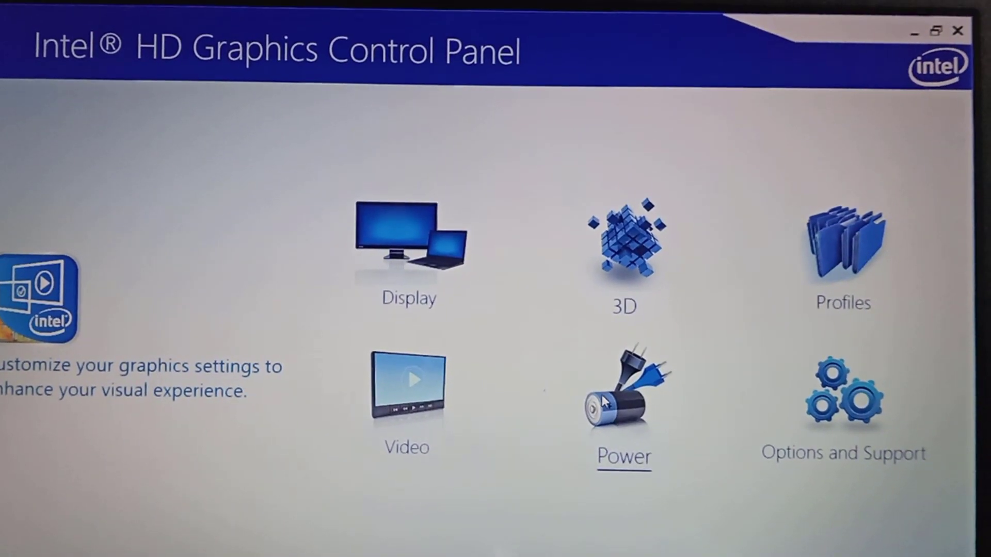
Step: Set the plugged-in graphics power plan to Maximum Performance and apply it
{"action": "left_click", "coordinate": [631, 443]}
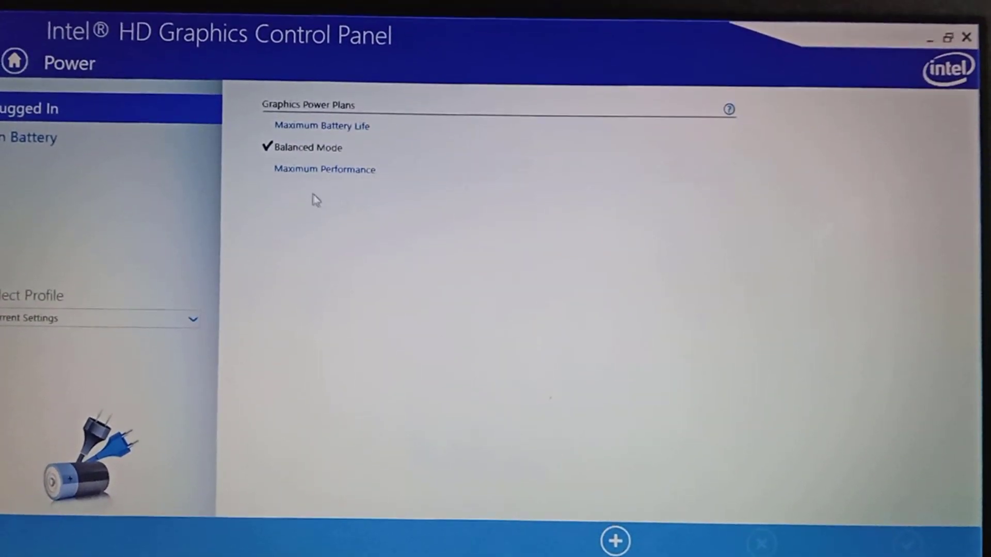
{"action": "left_click", "coordinate": [310, 167]}
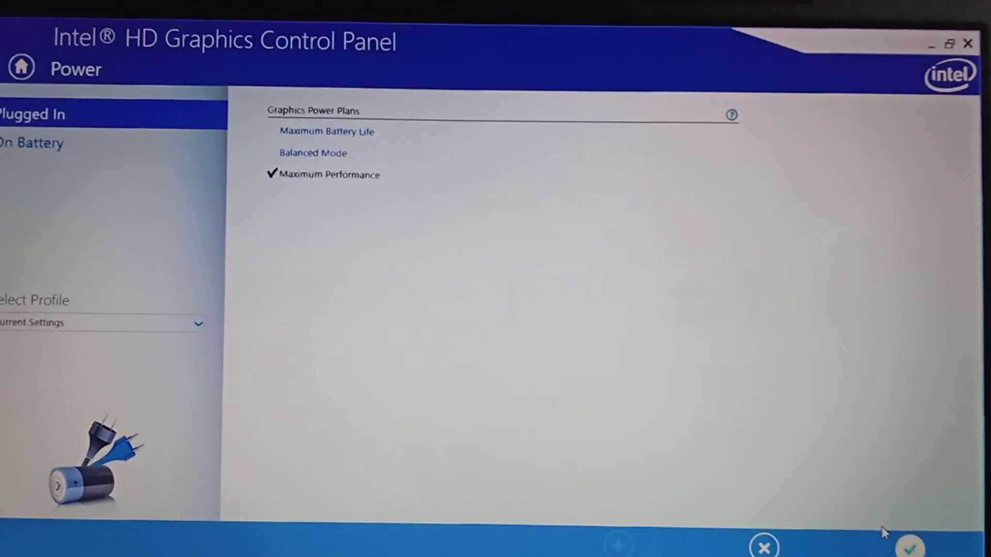
{"action": "left_click", "coordinate": [908, 546]}
{"action": "left_click", "coordinate": [467, 326]}
Step: Set on-battery to Maximum Performance, disable Extended Battery Life for Gaming, apply, close
{"action": "left_click", "coordinate": [101, 158]}
{"action": "left_click", "coordinate": [315, 181]}
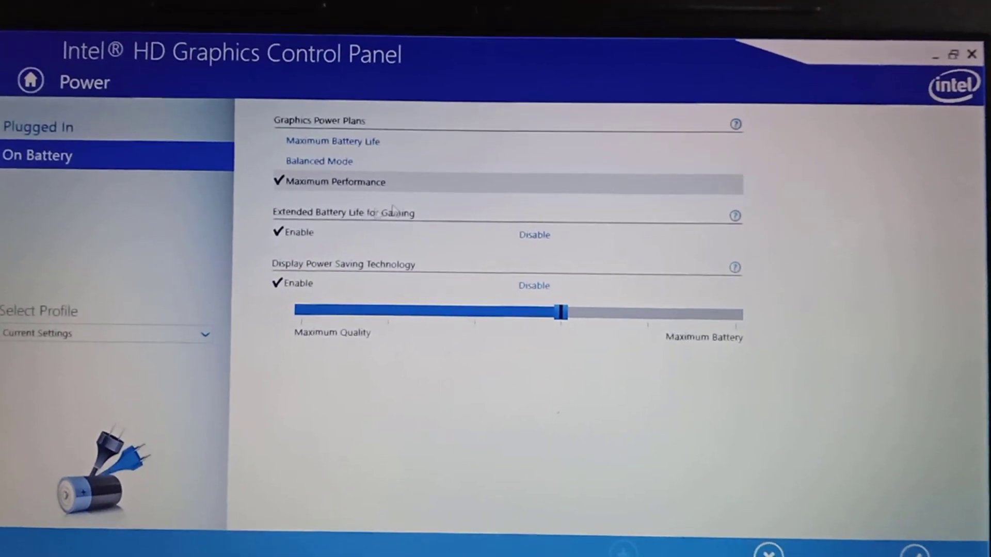
{"action": "left_click", "coordinate": [520, 239]}
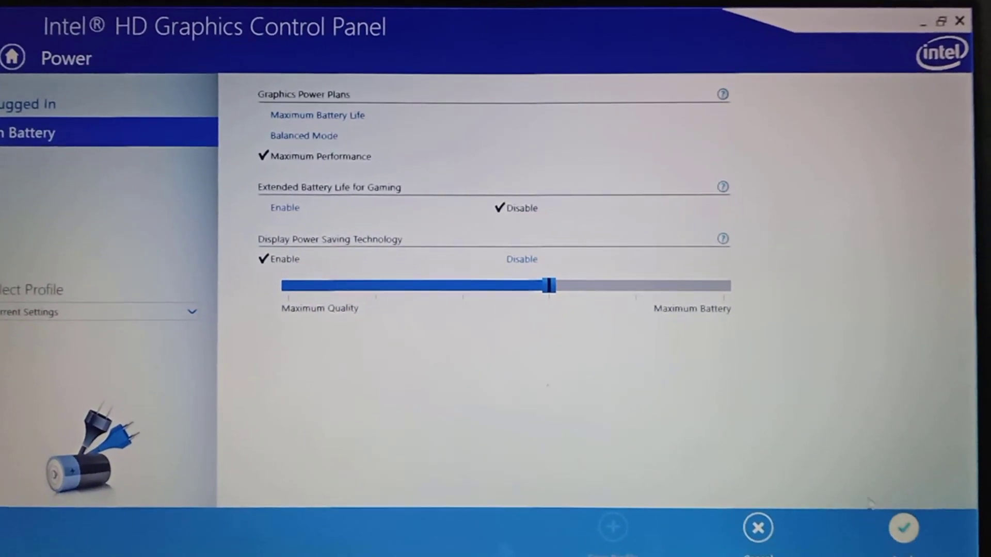
{"action": "left_click", "coordinate": [906, 533]}
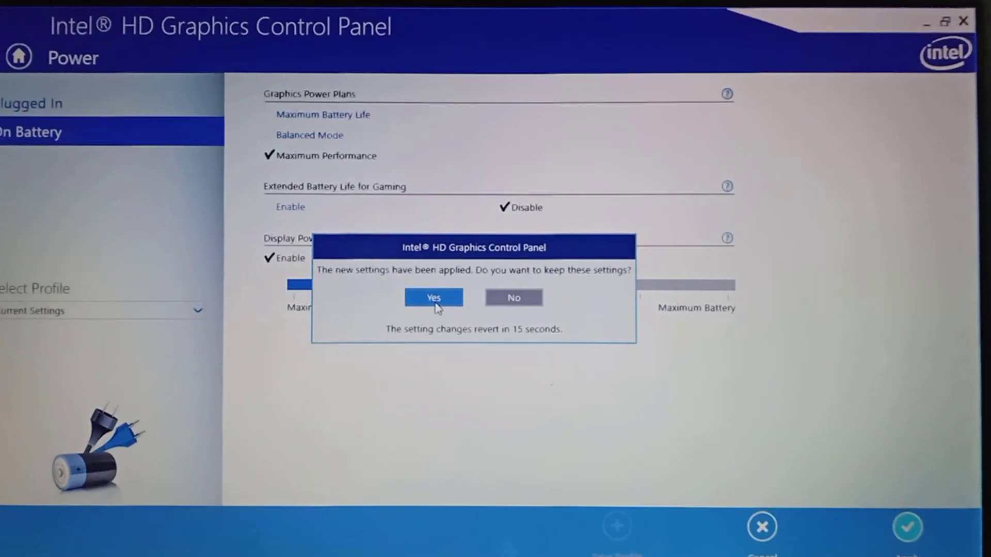
{"action": "left_click", "coordinate": [428, 302]}
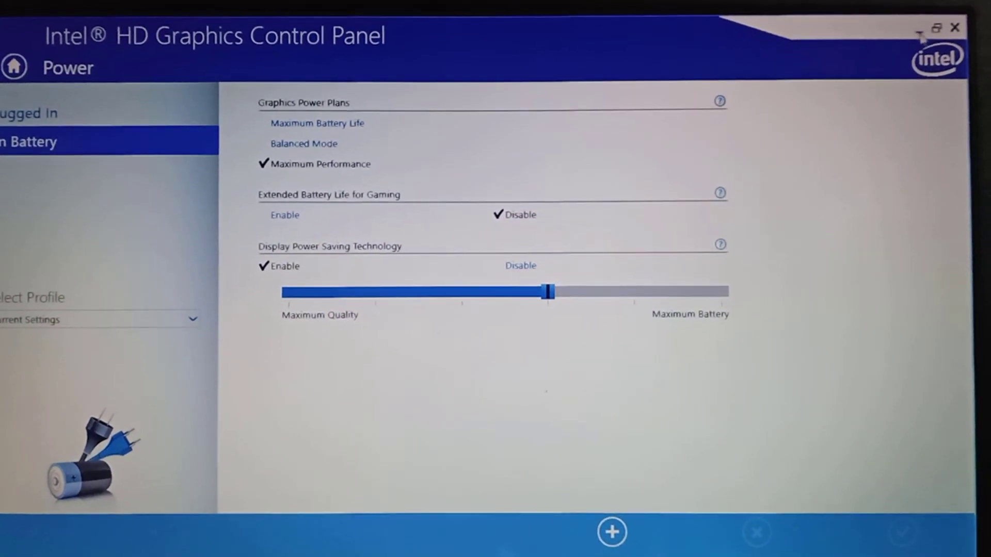
{"action": "left_click", "coordinate": [955, 19]}
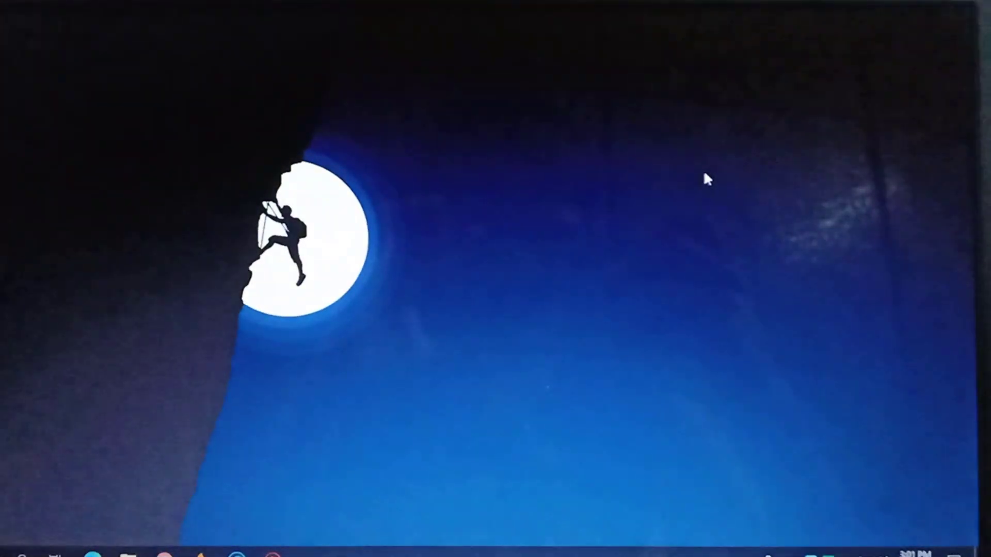
Step: Download the Intel Optimization By Optimal PC Tuner Drive folder as a zip
{"action": "right_click", "coordinate": [702, 173]}
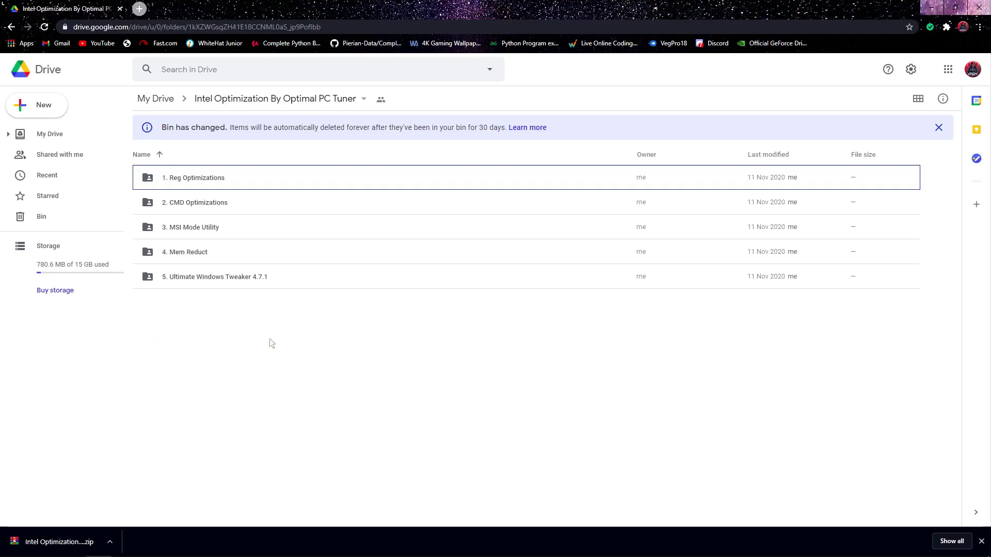
{"action": "left_click", "coordinate": [219, 102]}
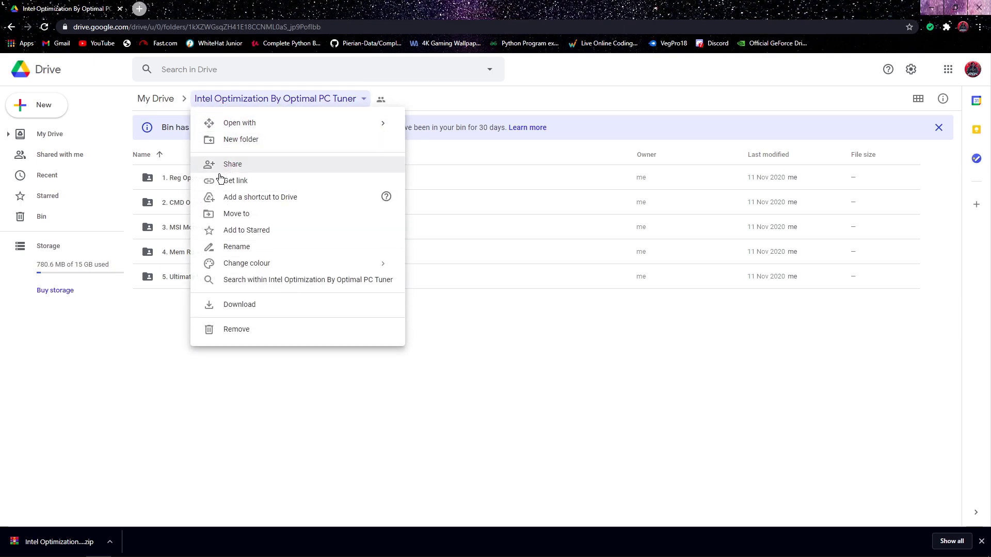
{"action": "left_click", "coordinate": [238, 303]}
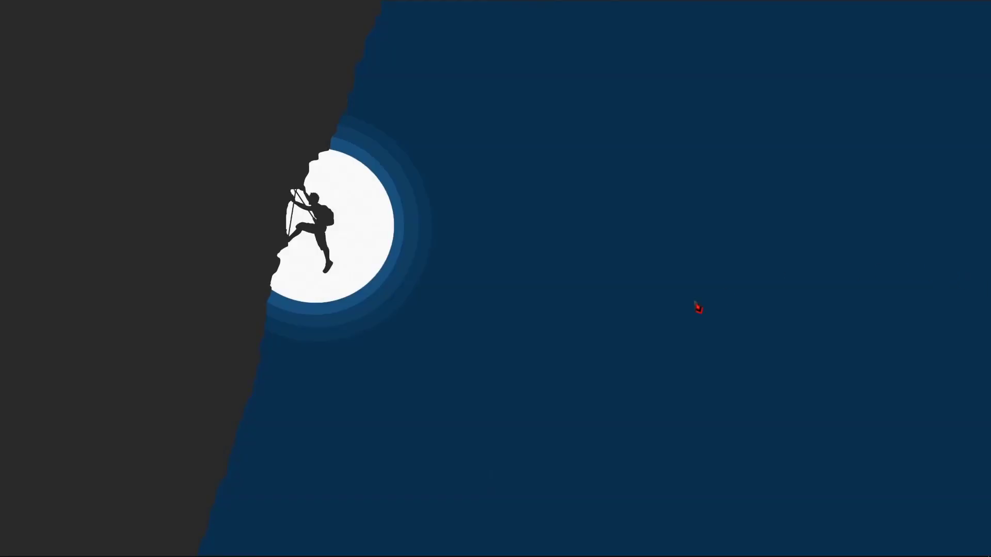
Step: Extract the downloaded zip in Downloads and open the Intel Optimization By Optimal PC Tuner folder
{"action": "mouse_move", "coordinate": [378, 547]}
{"action": "left_click", "coordinate": [361, 523]}
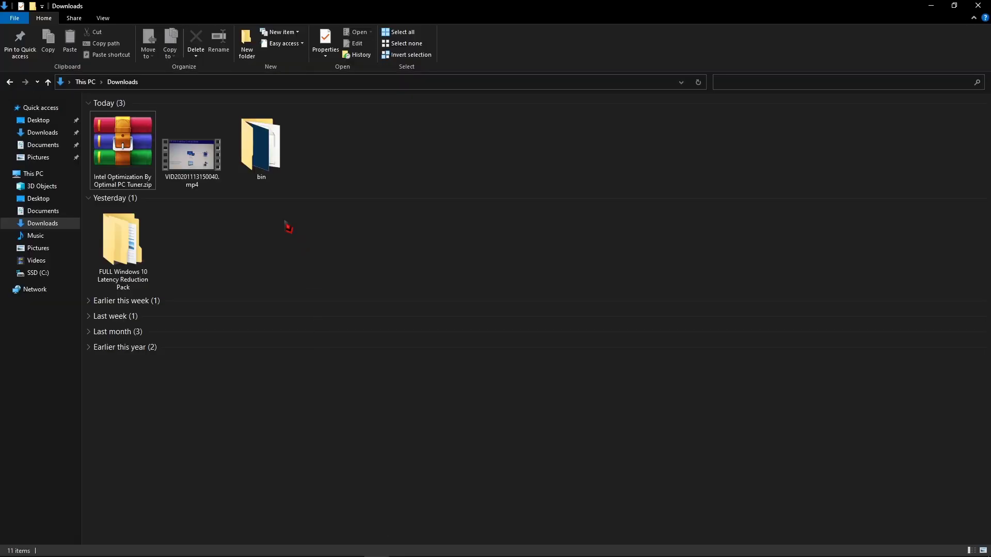
{"action": "right_click", "coordinate": [114, 142]}
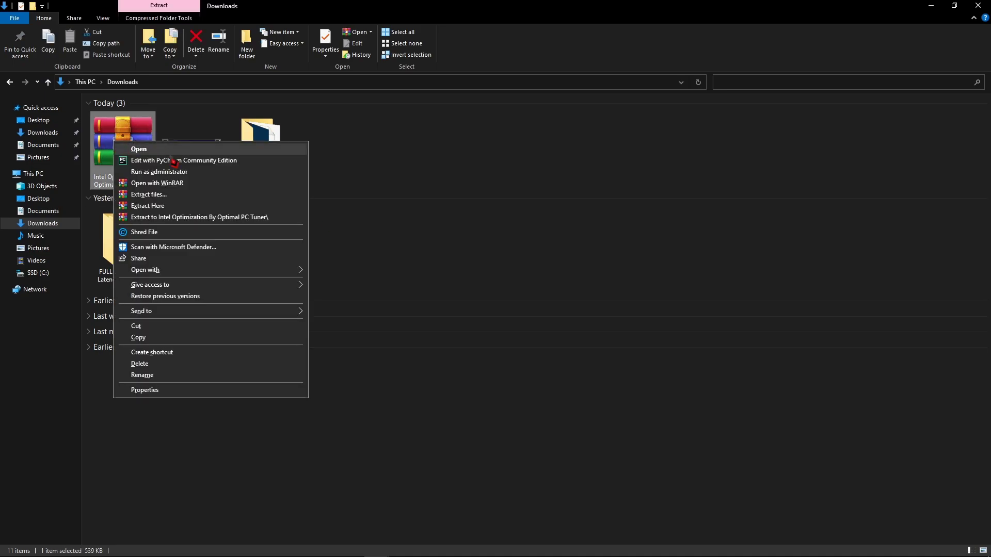
{"action": "left_click", "coordinate": [165, 206]}
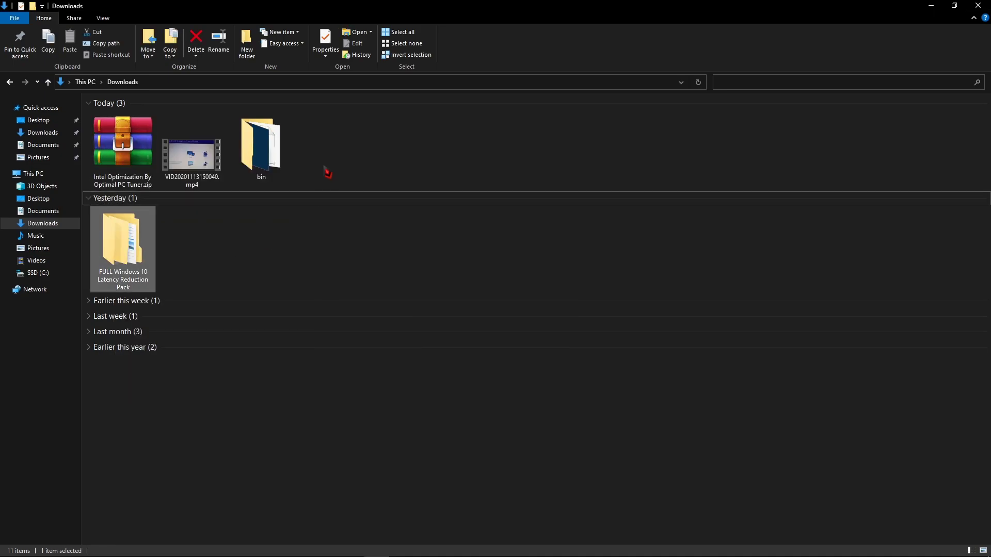
{"action": "double_click", "coordinate": [320, 172]}
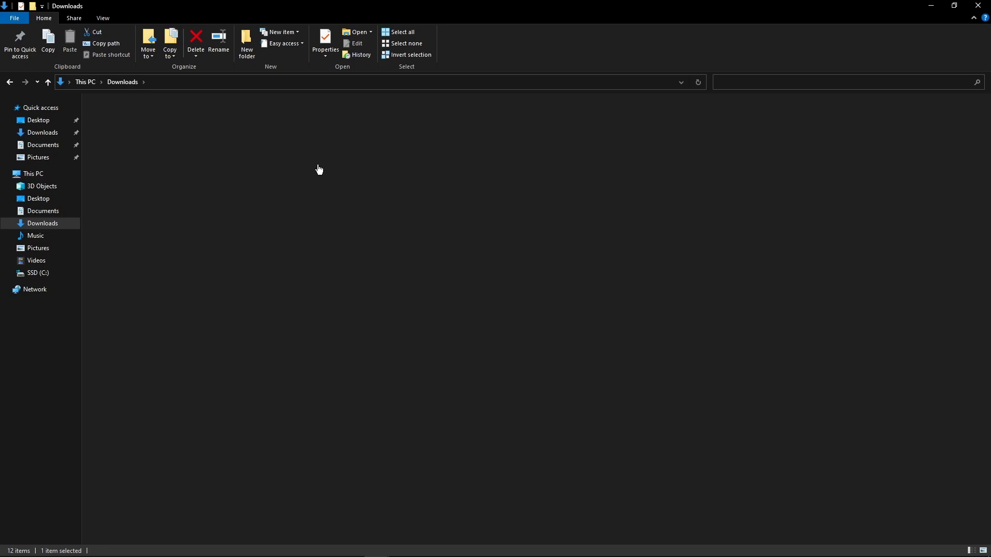
{"action": "left_click_drag", "start_coordinate": [914, 370], "coordinate": [127, 88]}
{"action": "left_click", "coordinate": [201, 236]}
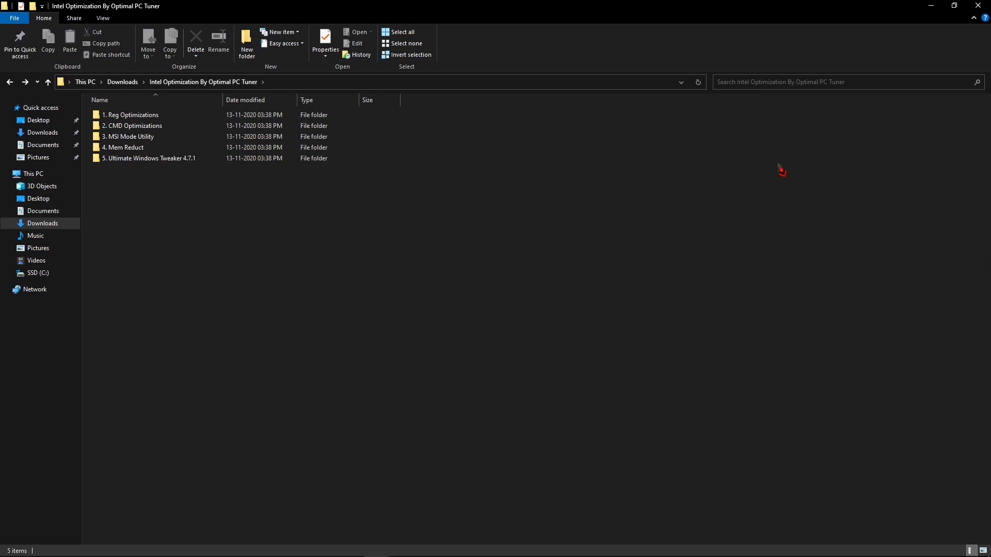
Step: Merge Advanced GameDVR Optimizations.reg from 1. Reg Optimizations into the registry
{"action": "left_click", "coordinate": [262, 117]}
{"action": "double_click", "coordinate": [262, 117]}
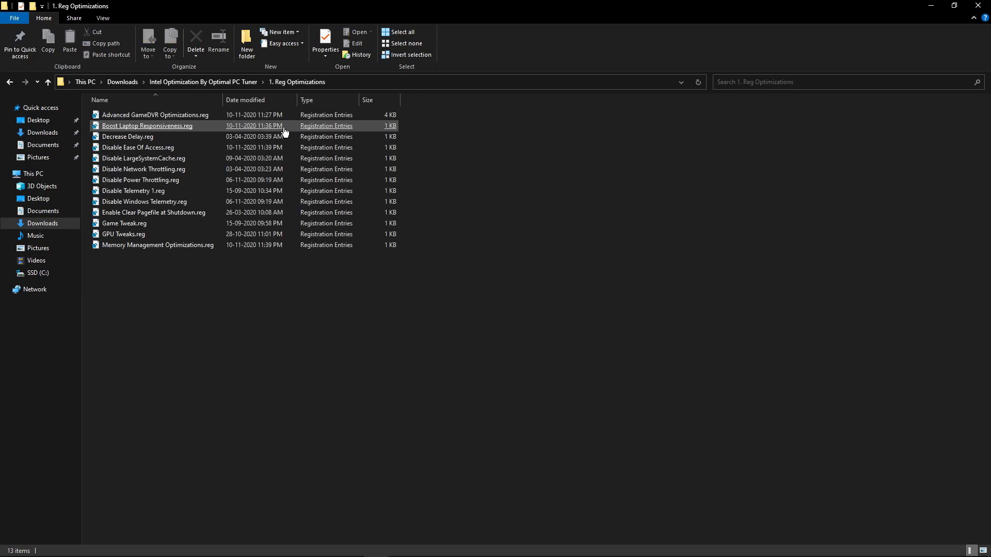
{"action": "left_click", "coordinate": [309, 116]}
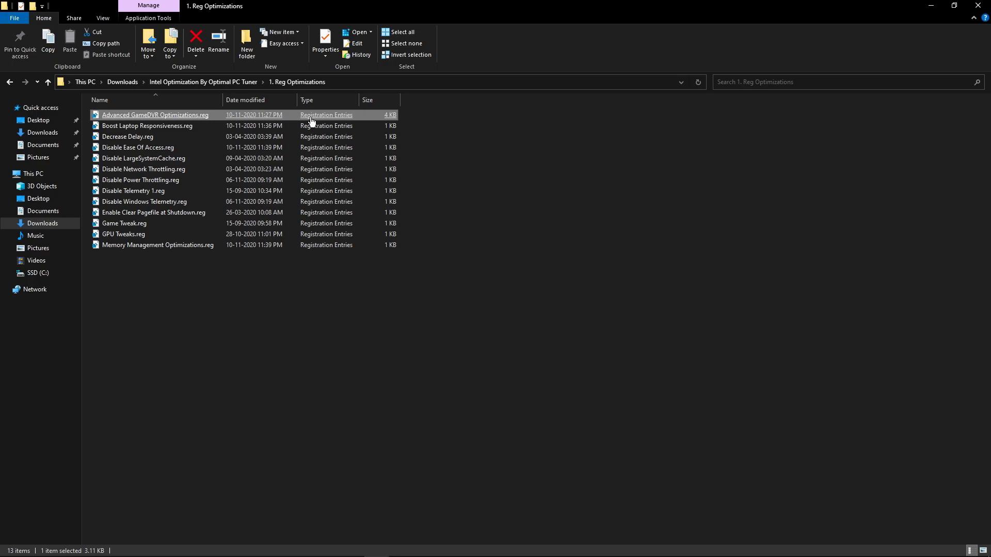
{"action": "right_click", "coordinate": [311, 122]}
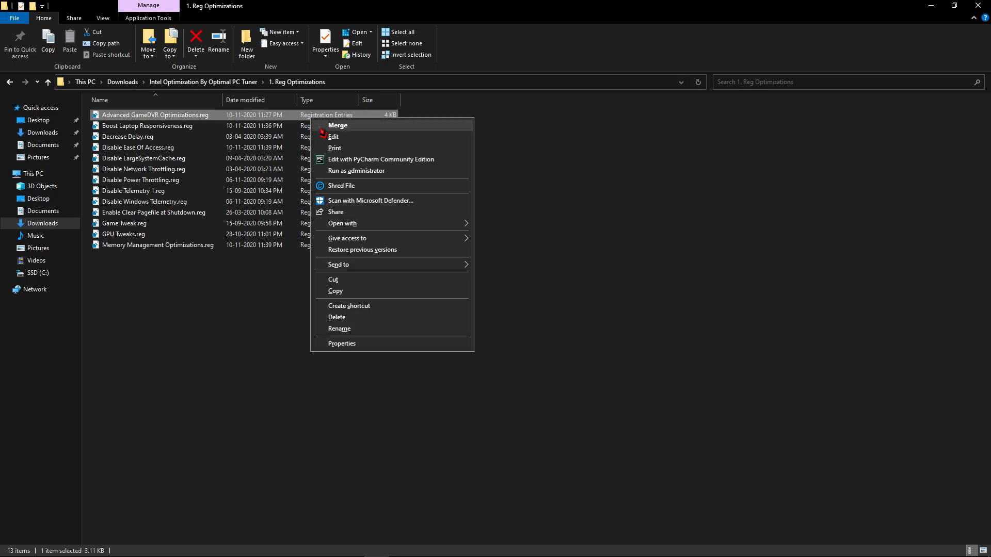
{"action": "left_click", "coordinate": [332, 125]}
{"action": "left_click", "coordinate": [570, 302]}
{"action": "left_click", "coordinate": [609, 288]}
Step: Return to the Intel Optimization folder and open 2. CMD Optimizations
{"action": "left_click_drag", "start_coordinate": [686, 326], "coordinate": [322, 135]}
{"action": "left_click", "coordinate": [492, 225]}
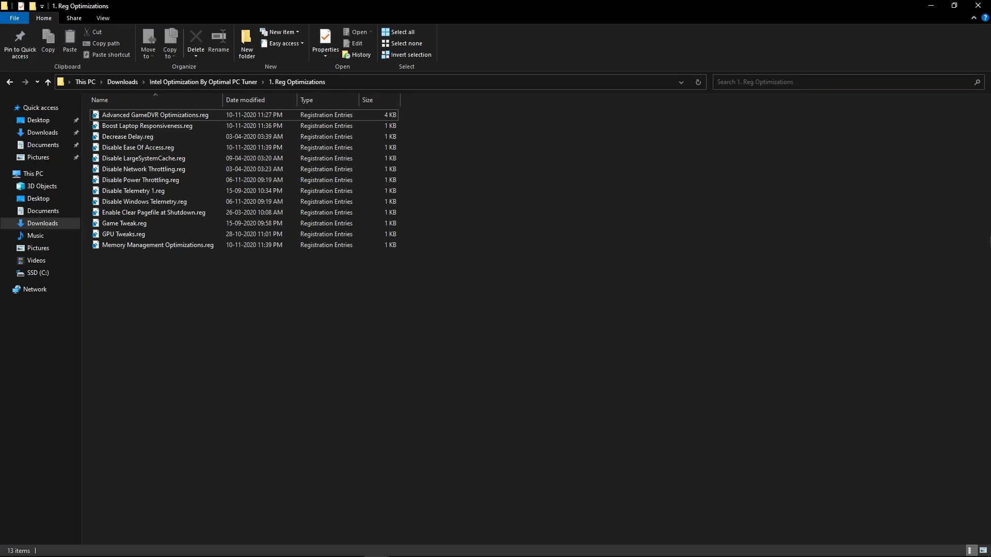
{"action": "key", "text": "alt+Up"}
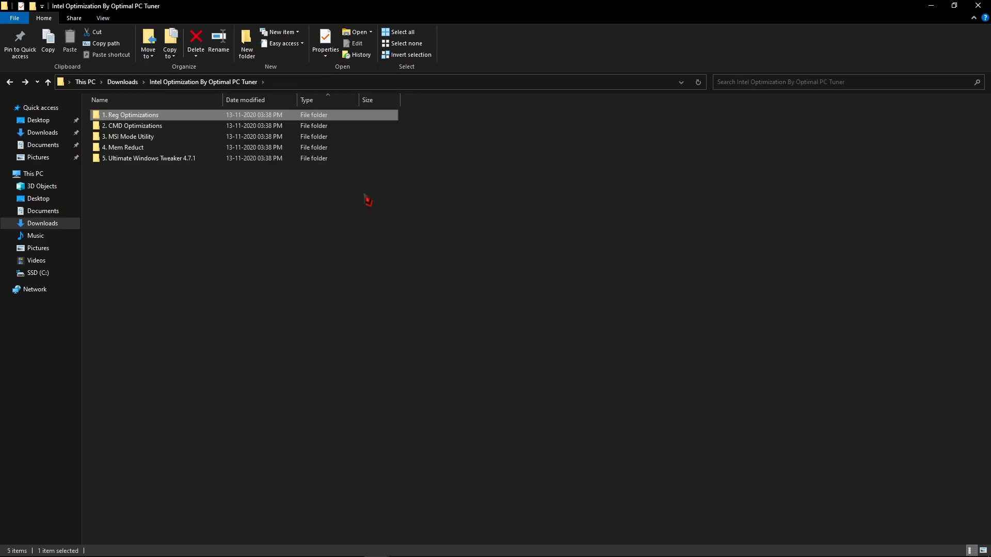
{"action": "double_click", "coordinate": [258, 127]}
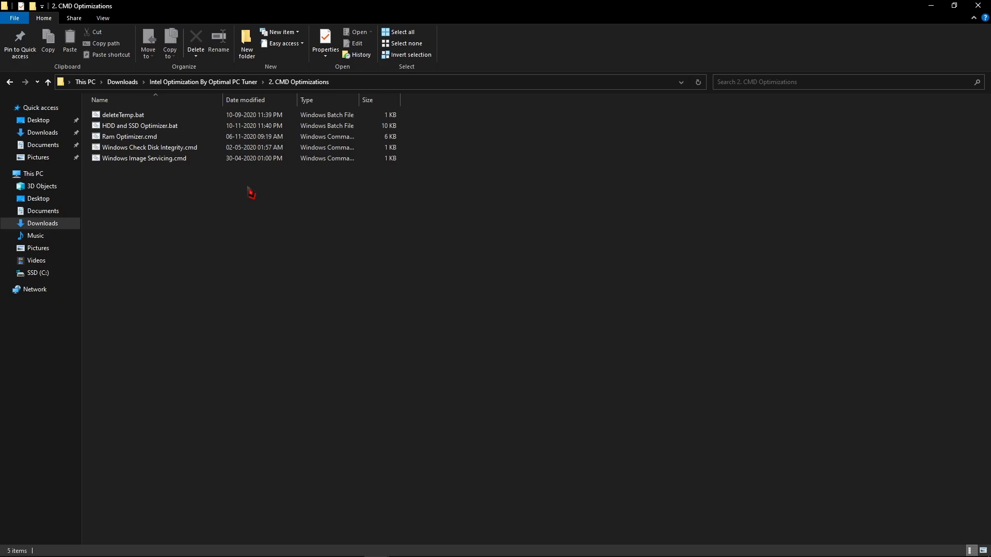
Step: Run deleteTemp.bat as administrator
{"action": "left_click", "coordinate": [248, 115]}
{"action": "right_click", "coordinate": [245, 114]}
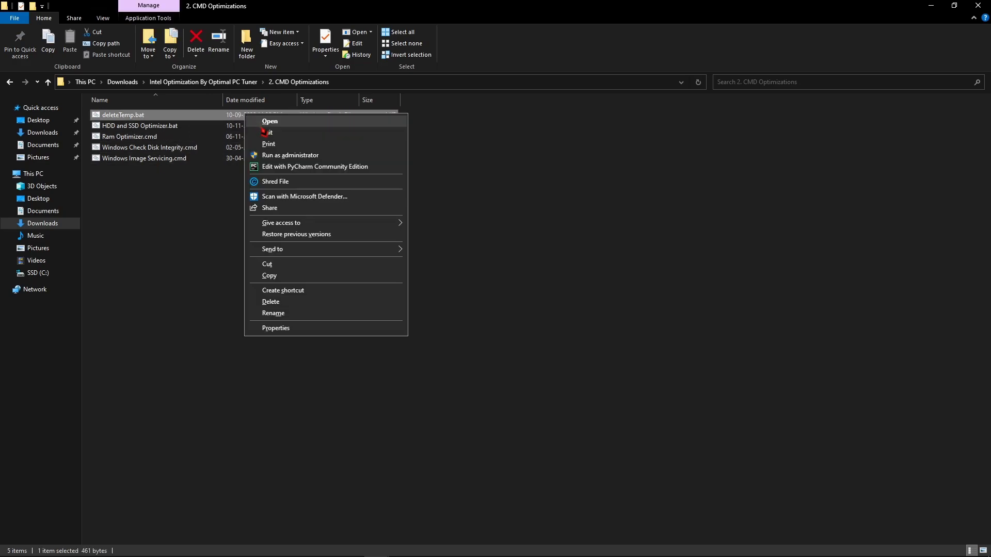
{"action": "left_click", "coordinate": [267, 155]}
{"action": "left_click", "coordinate": [283, 229]}
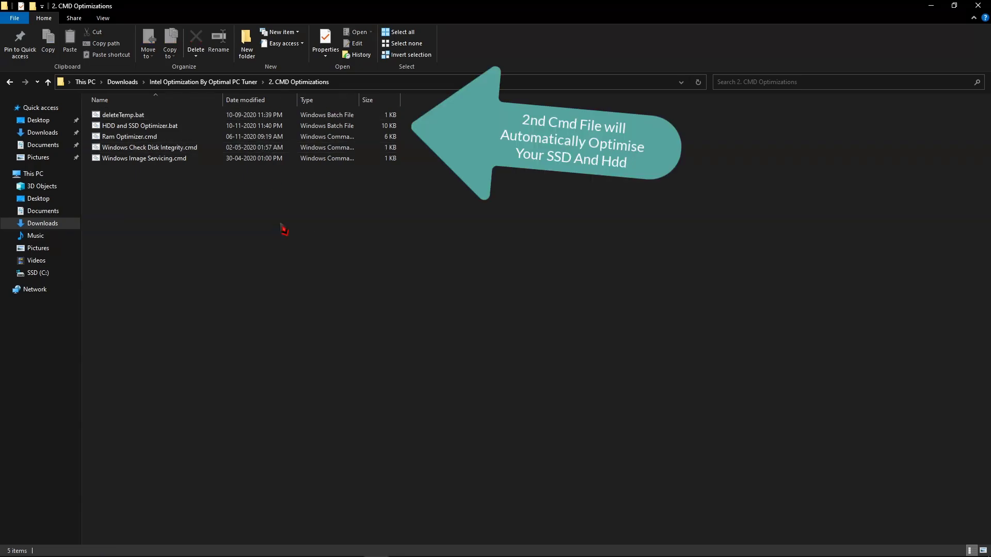
Step: Run Ram Optimizer.cmd and apply a RAM amount of 8192 MB
{"action": "double_click", "coordinate": [243, 137]}
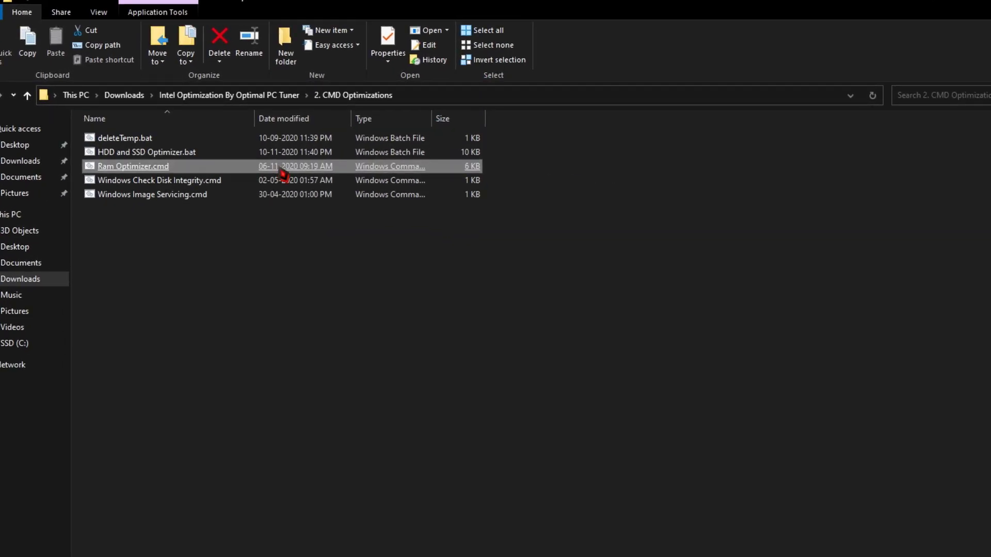
{"action": "mouse_move", "coordinate": [293, 147]}
{"action": "left_mouse_down"}
{"action": "mouse_move", "coordinate": [443, 170]}
{"action": "mouse_move", "coordinate": [579, 176]}
{"action": "mouse_move", "coordinate": [649, 197]}
{"action": "left_mouse_up"}
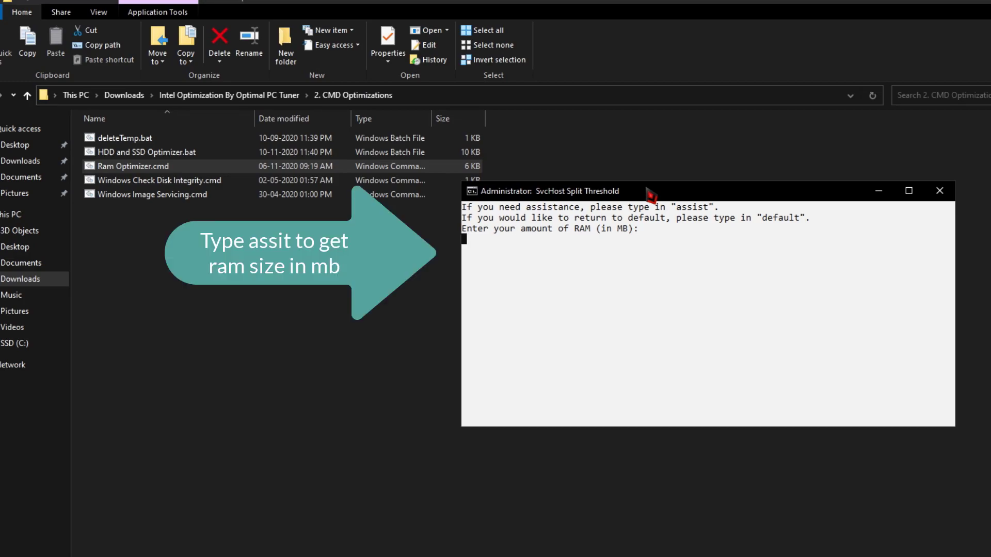
{"action": "type", "text": "assist"}
{"action": "key", "text": "Return"}
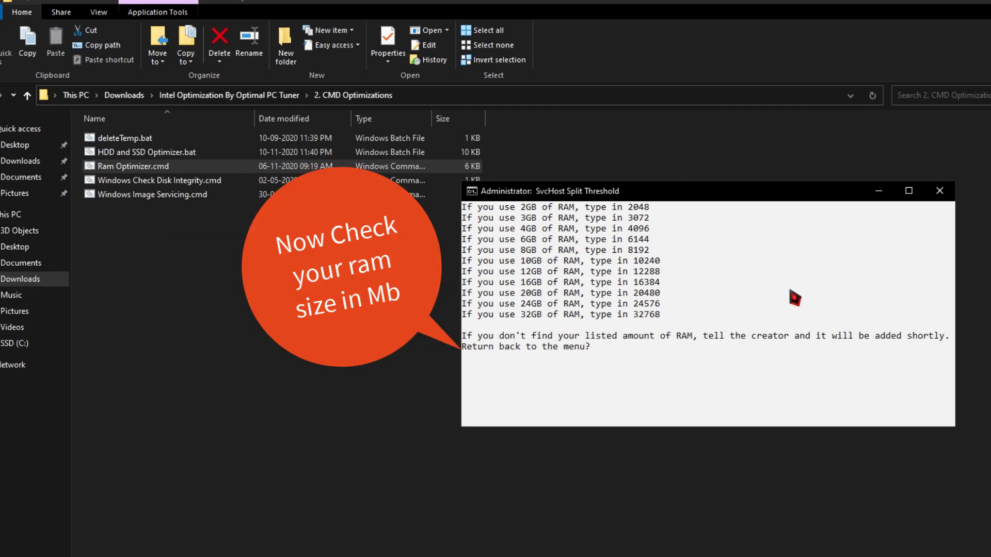
{"action": "type", "text": "yes"}
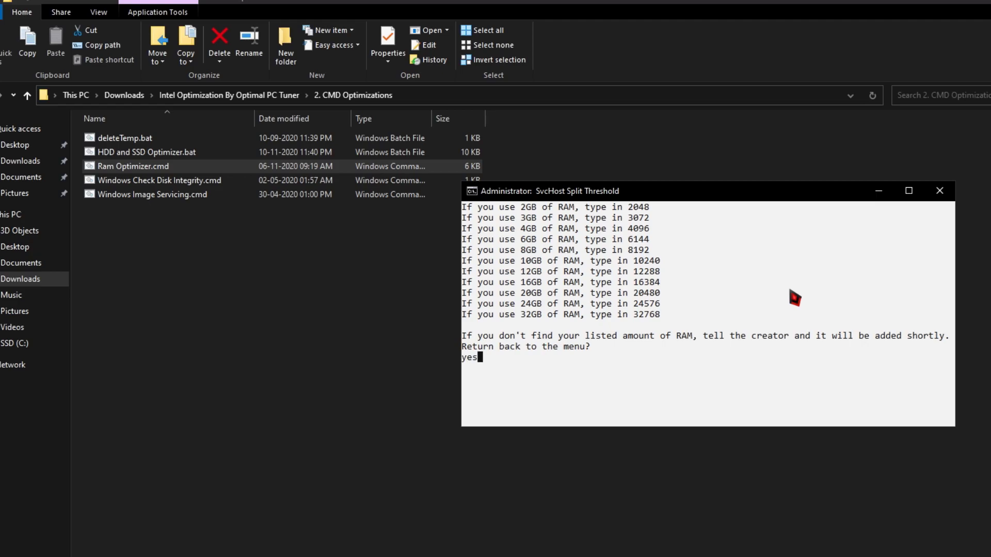
{"action": "key", "text": "Return"}
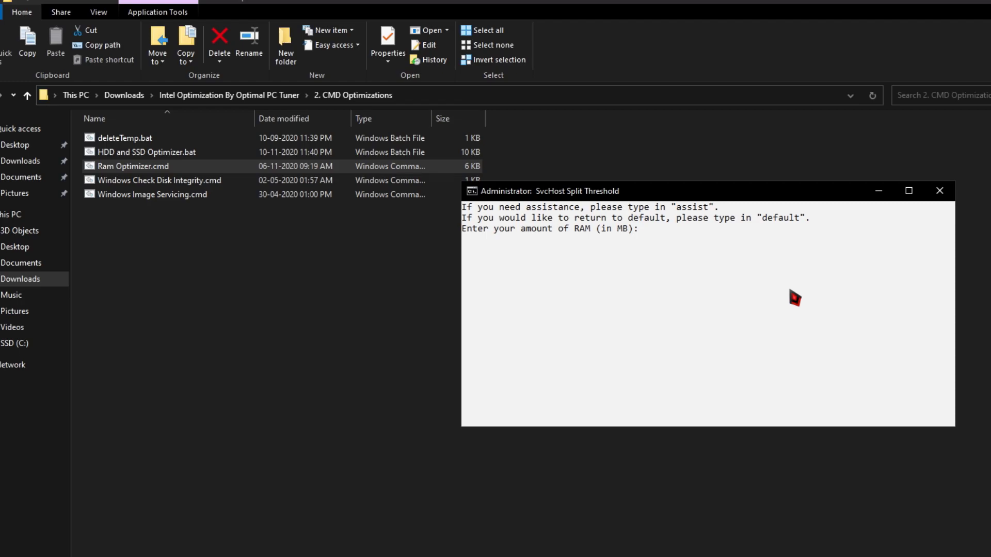
{"action": "type", "text": "192"}
{"action": "key", "text": "Return"}
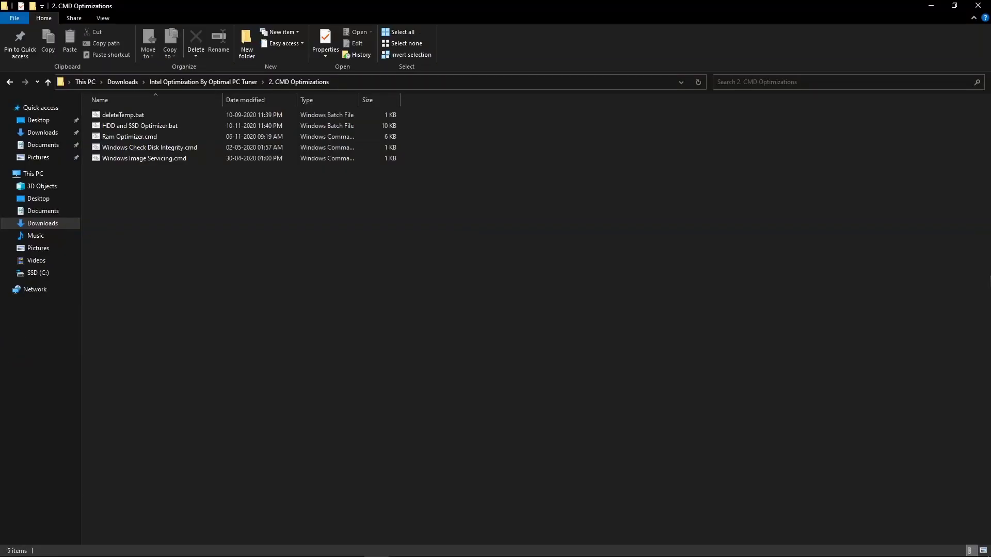
Step: Launch MSI util v2.exe from 3. MSI Mode Utility as administrator
{"action": "key", "text": "alt+Up"}
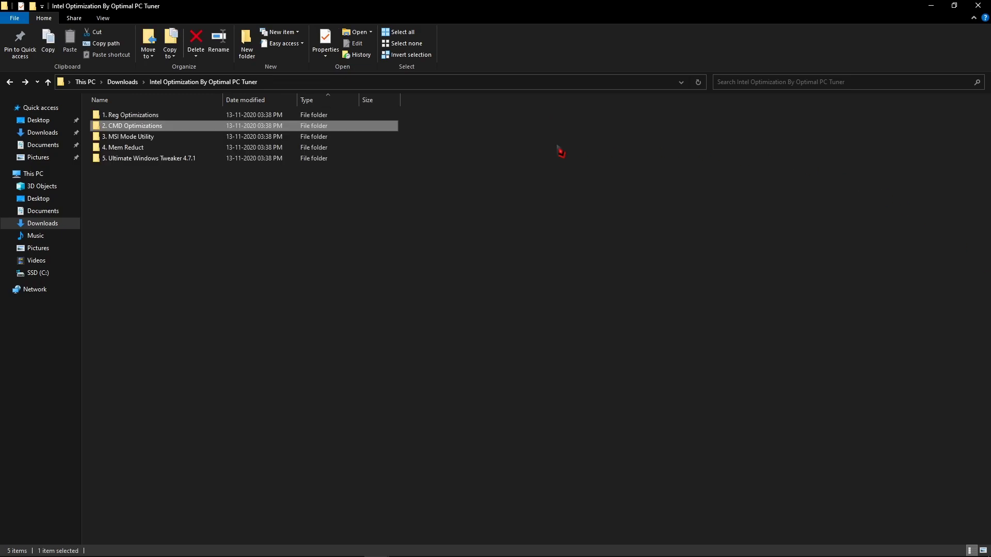
{"action": "double_click", "coordinate": [310, 138]}
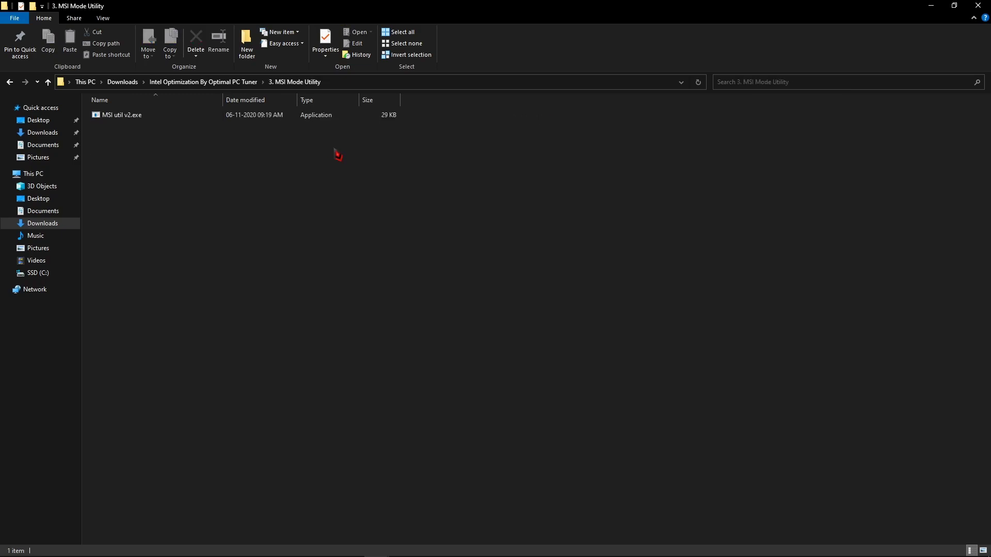
{"action": "left_click", "coordinate": [359, 120]}
{"action": "right_click", "coordinate": [359, 121]}
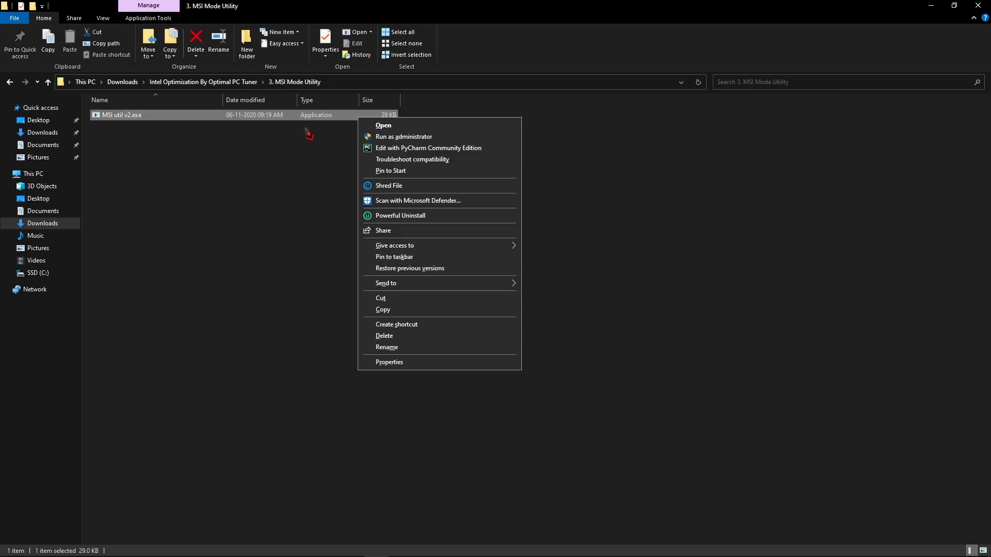
{"action": "left_click", "coordinate": [382, 136]}
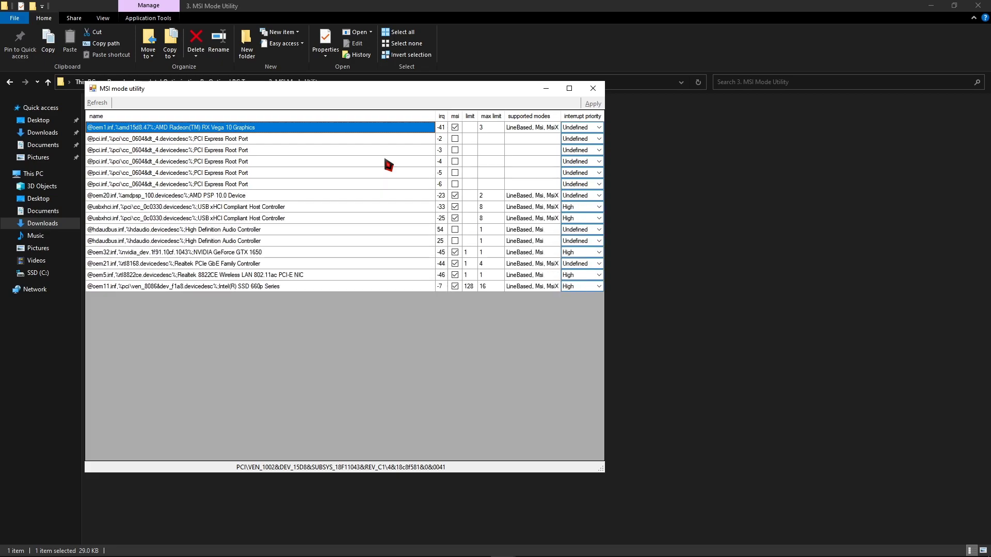
Step: Set the NVIDIA GeForce GTX 1650 interrupt priority to High, apply, and close the utility
{"action": "left_click", "coordinate": [585, 253]}
{"action": "left_click", "coordinate": [584, 253]}
{"action": "left_click", "coordinate": [580, 275]}
{"action": "left_click", "coordinate": [583, 253]}
{"action": "left_click", "coordinate": [571, 282]}
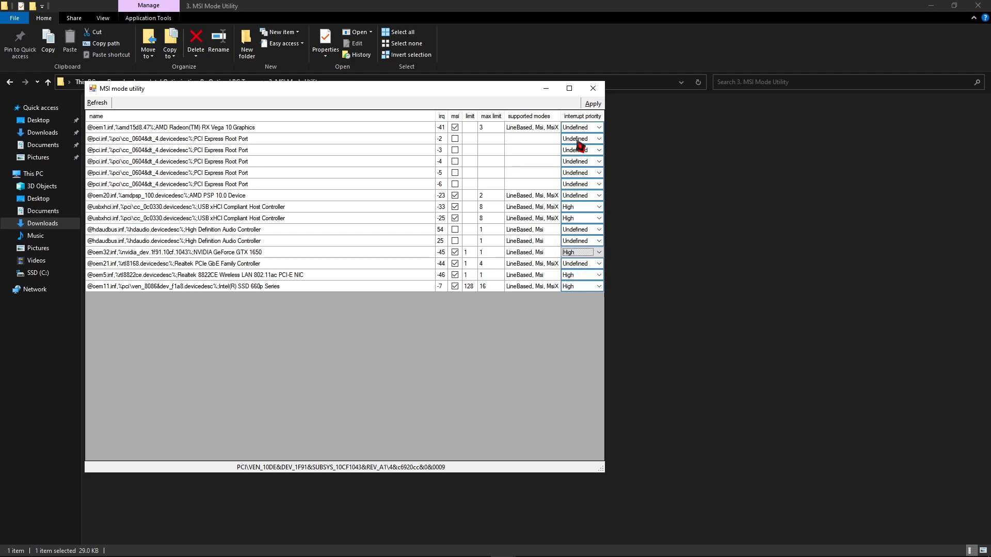
{"action": "left_click", "coordinate": [598, 104]}
{"action": "left_click", "coordinate": [593, 89]}
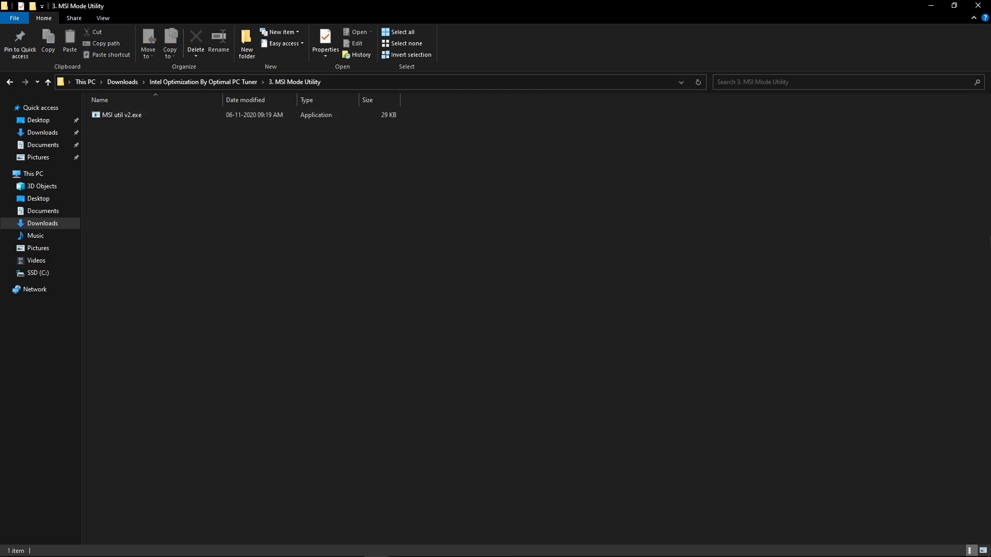
{"action": "key", "text": "BackSpace"}
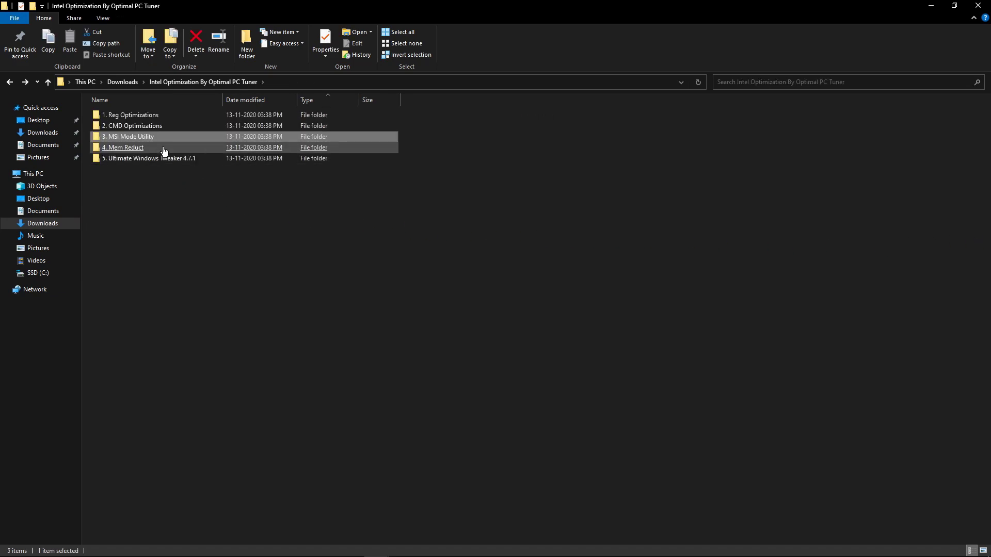
Step: Set Mem Reduct to start minimized and load on system startup
{"action": "left_click", "coordinate": [164, 150]}
{"action": "double_click", "coordinate": [164, 150]}
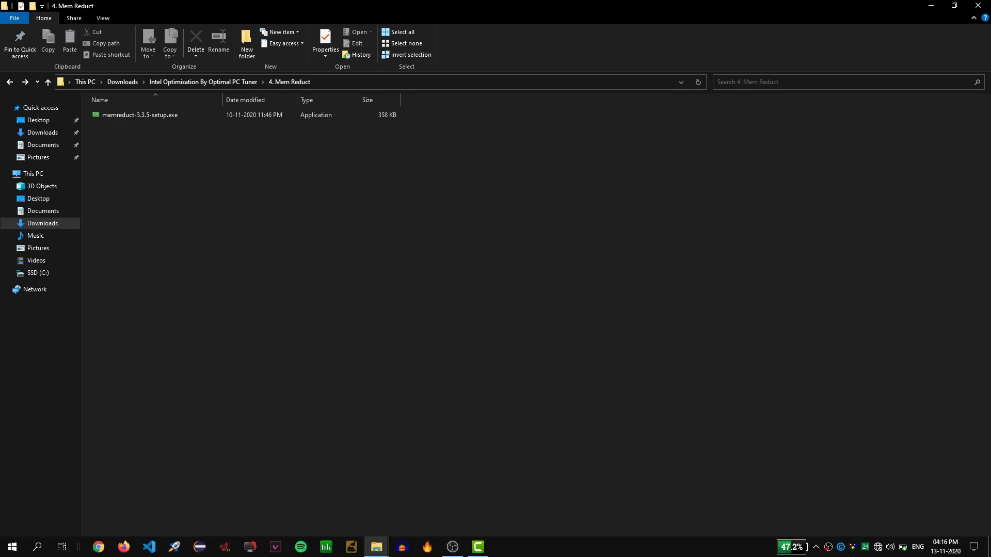
{"action": "left_click", "coordinate": [852, 531]}
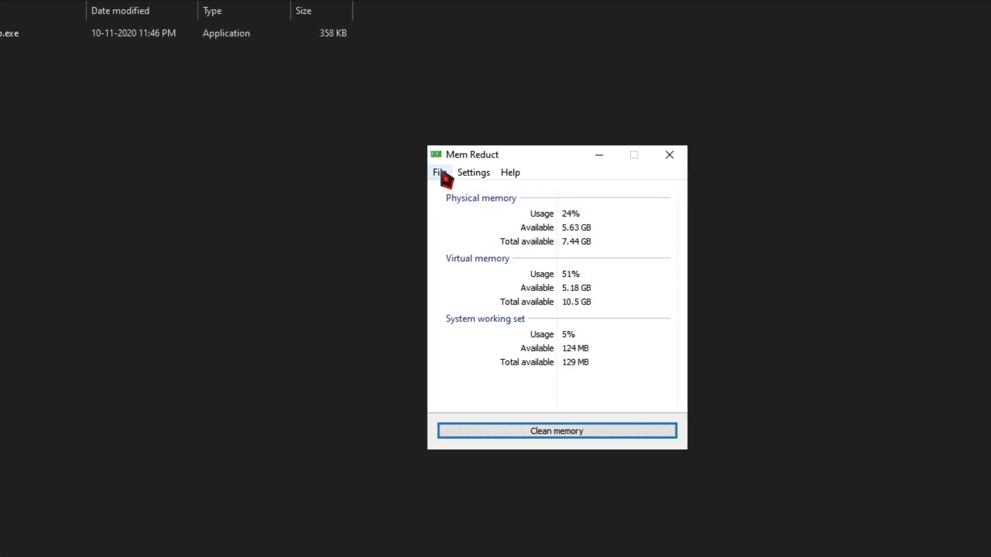
{"action": "left_click", "coordinate": [441, 175]}
{"action": "left_click", "coordinate": [454, 191]}
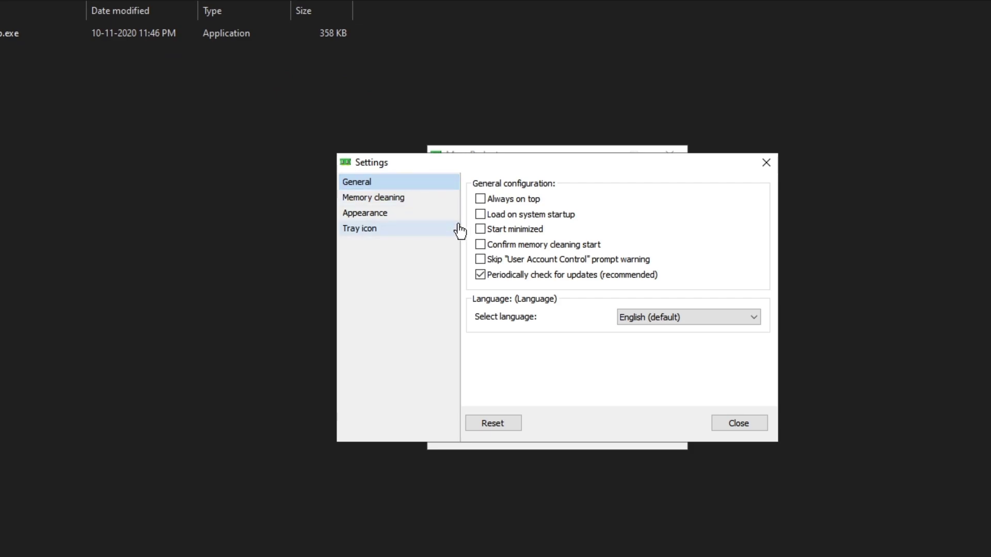
{"action": "left_click", "coordinate": [483, 232]}
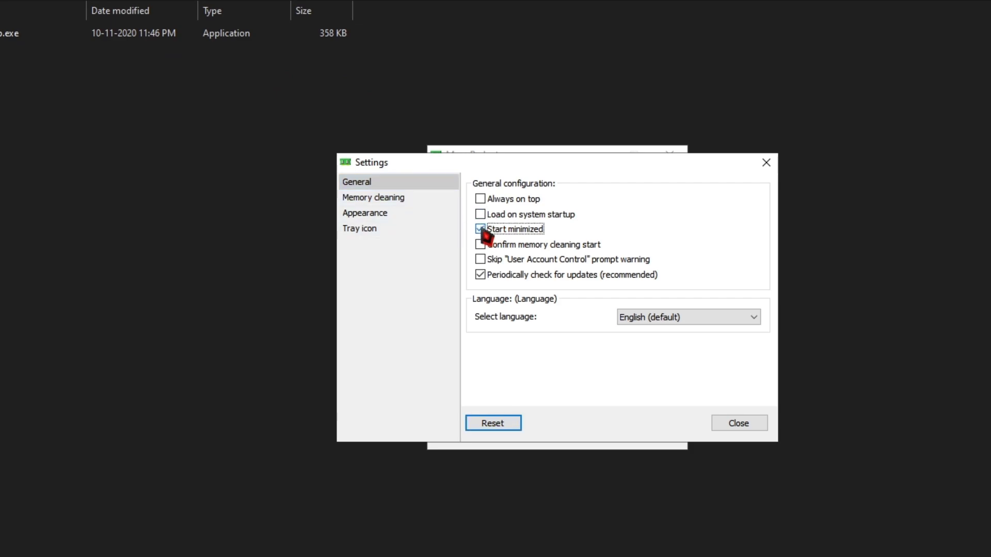
{"action": "left_click", "coordinate": [481, 214]}
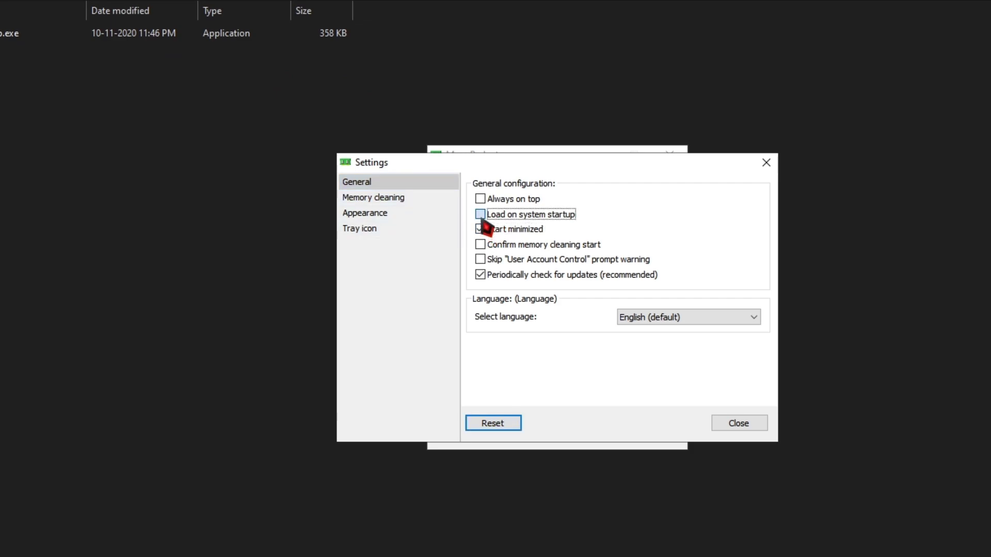
Step: Enable memory cleaning every 3 minutes and run a manual clean, dropping usage from 24% to 19%
{"action": "left_click", "coordinate": [427, 199]}
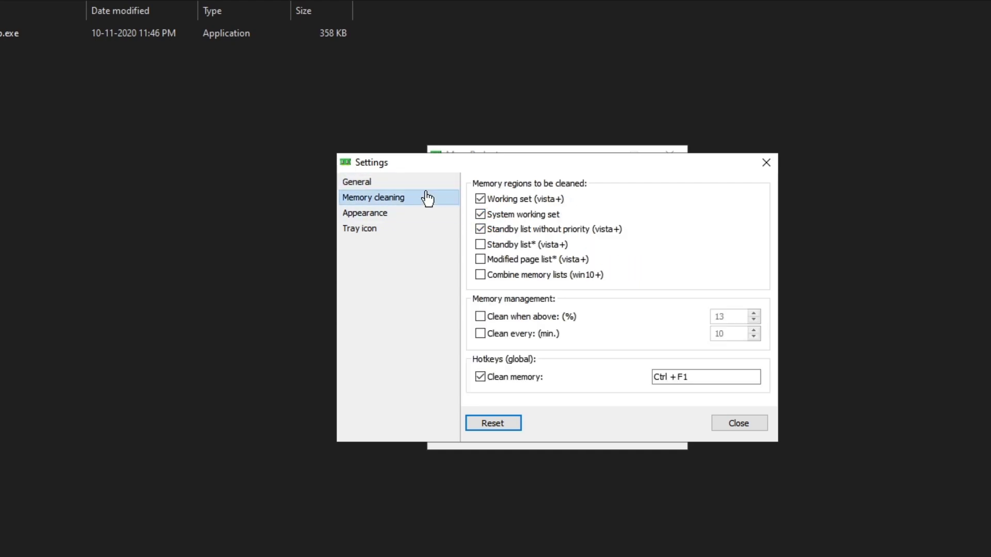
{"action": "left_click", "coordinate": [504, 336]}
{"action": "double_click", "coordinate": [719, 333]}
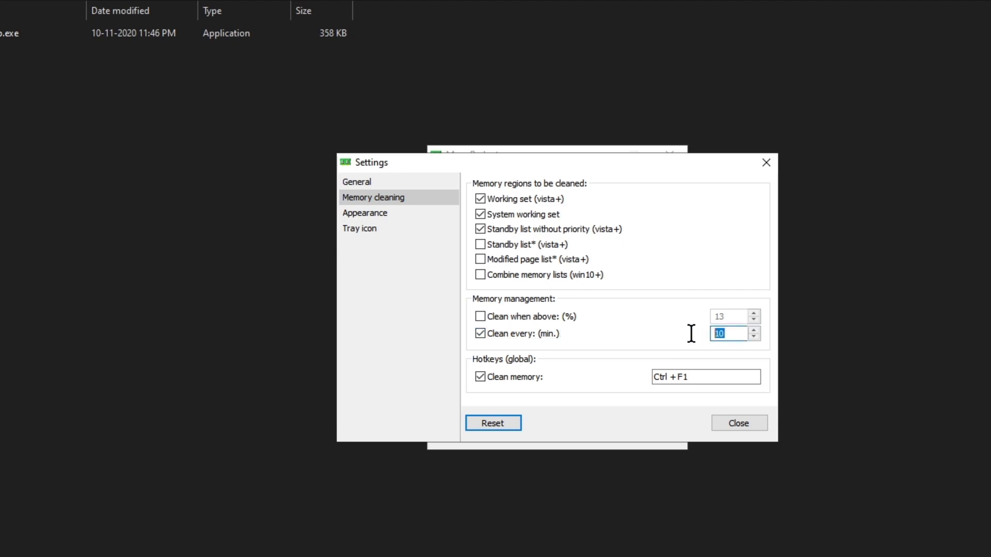
{"action": "type", "text": "3"}
{"action": "left_click", "coordinate": [764, 425]}
{"action": "left_click", "coordinate": [671, 434]}
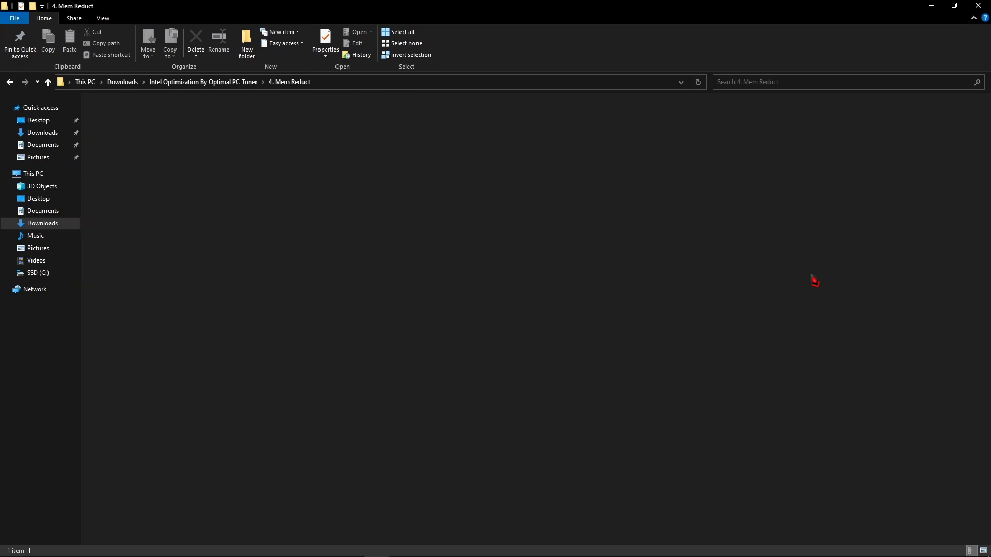
Step: Launch Ultimate Windows Tweaker 4.7.1 from its folder as administrator
{"action": "key", "text": "BackSpace"}
{"action": "left_click", "coordinate": [317, 160]}
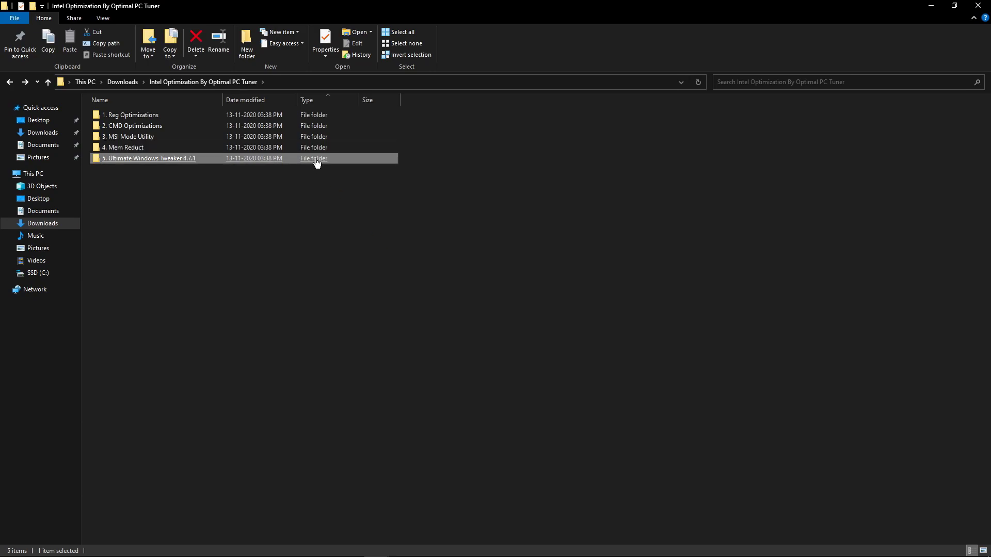
{"action": "double_click", "coordinate": [318, 161]}
{"action": "left_click", "coordinate": [332, 119]}
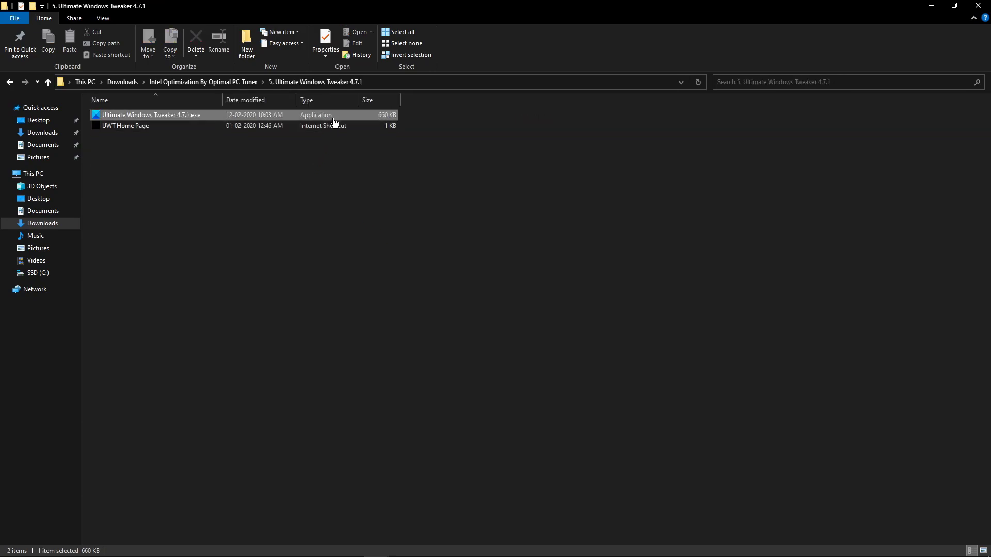
{"action": "right_click", "coordinate": [333, 120]}
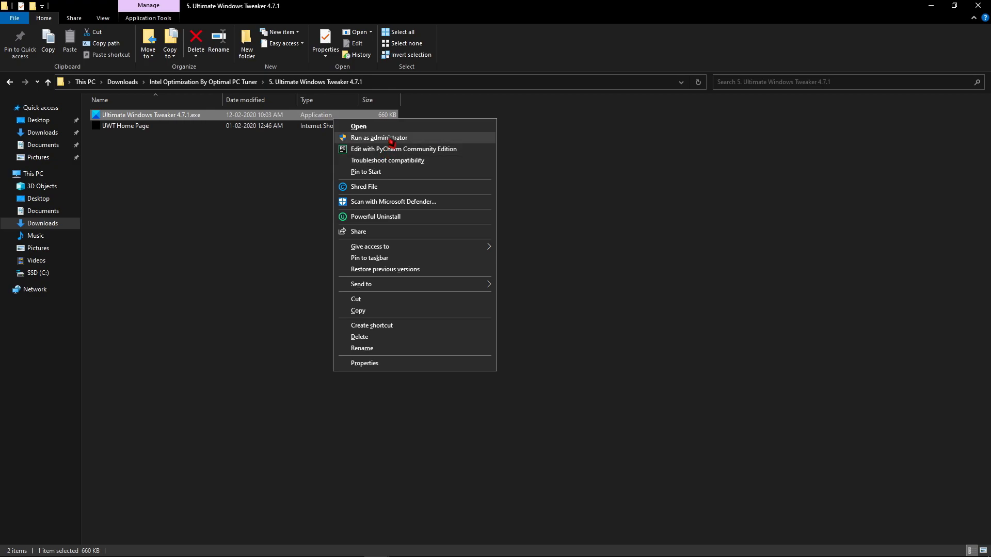
{"action": "left_click", "coordinate": [392, 139]}
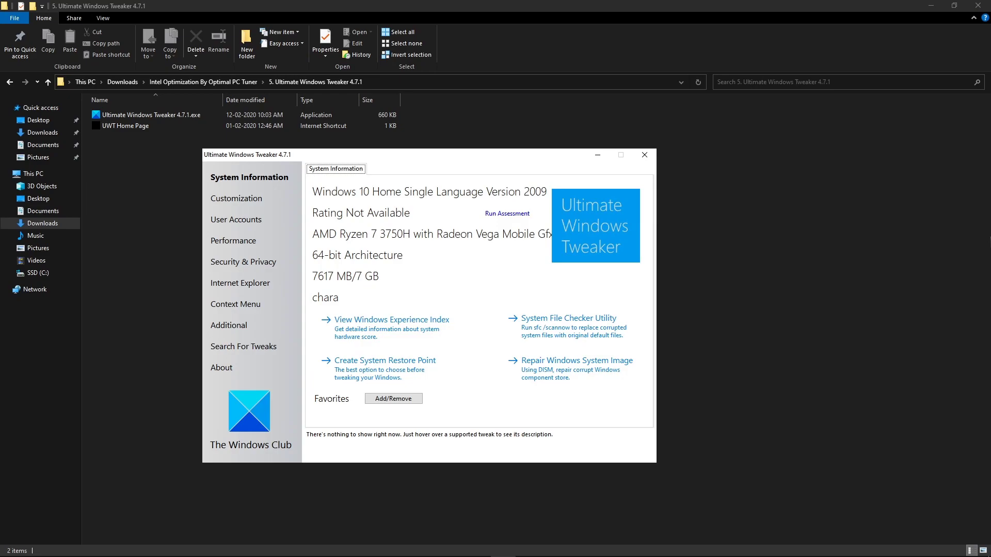
Step: On the Additional page, enable Restart Explorer and apply
{"action": "left_click", "coordinate": [222, 326]}
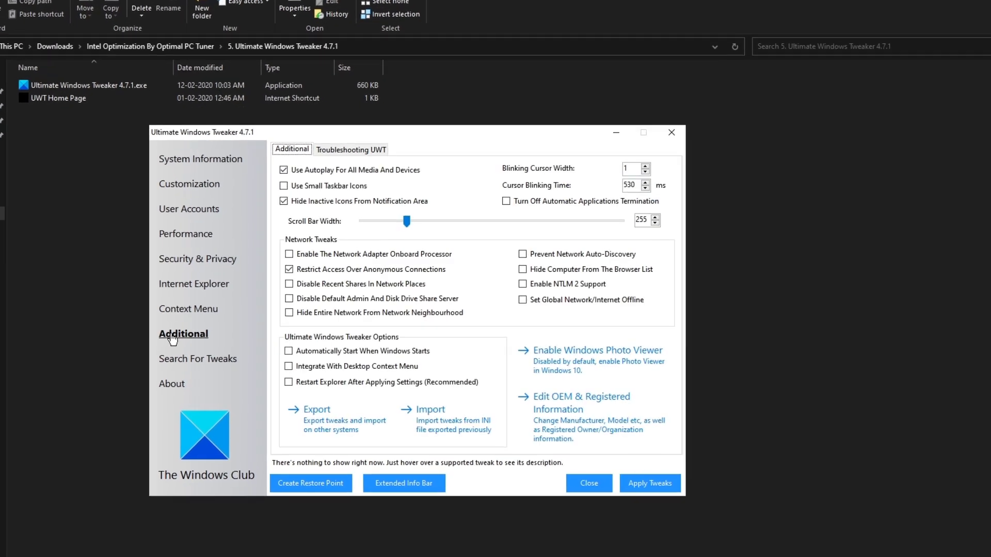
{"action": "left_click", "coordinate": [309, 385]}
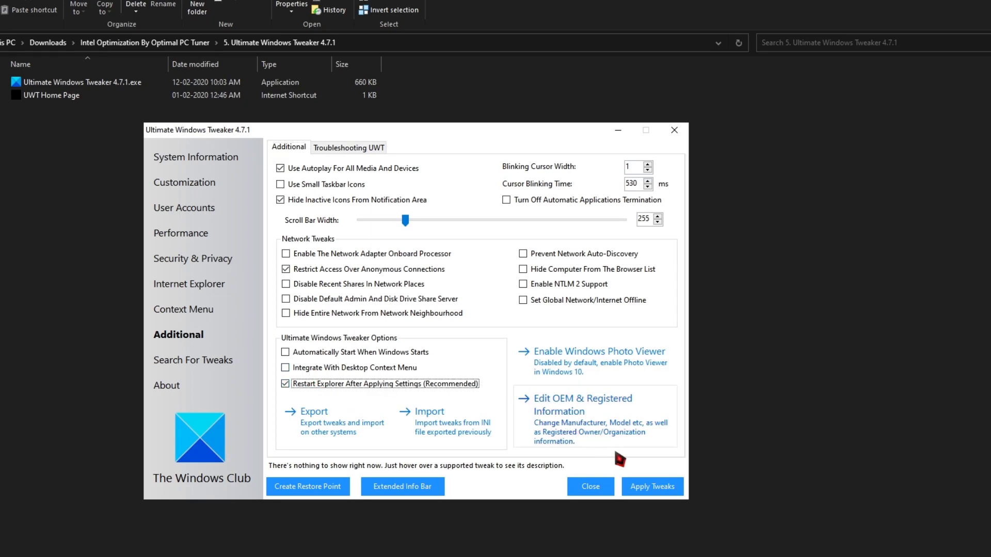
{"action": "left_click", "coordinate": [666, 487]}
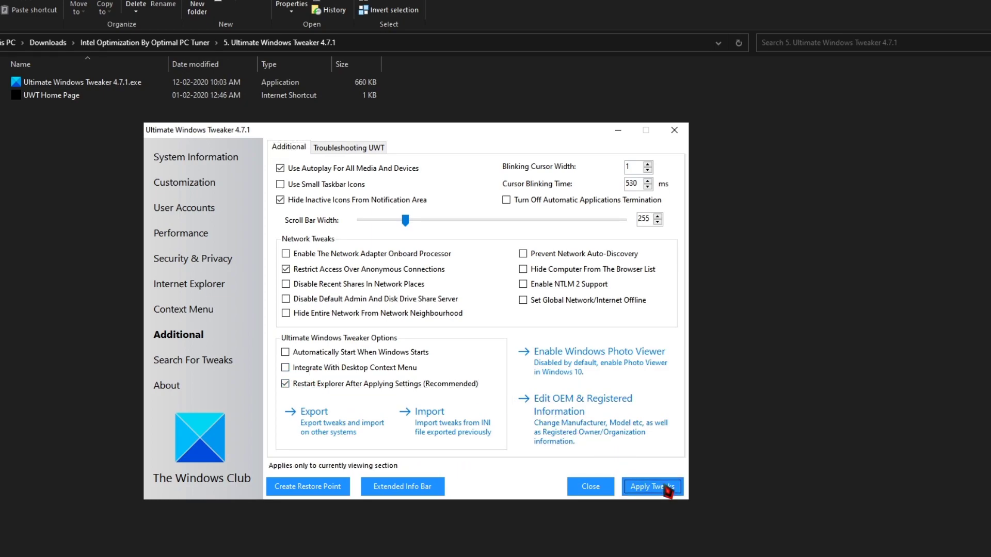
Step: Set both shutdown wait-time sliders to 1000 ms on Performance, apply tweaks, and confirm
{"action": "left_click", "coordinate": [200, 238]}
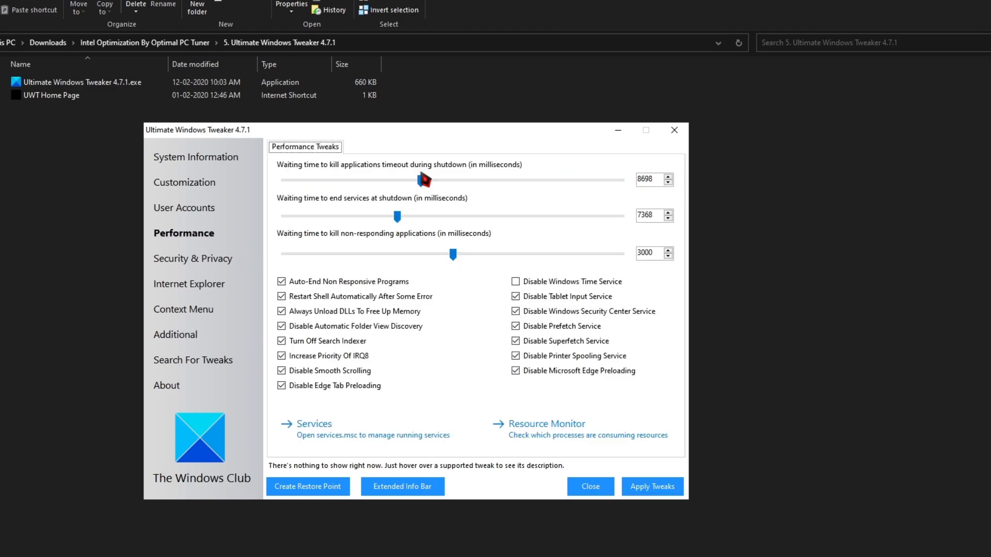
{"action": "left_click_drag", "start_coordinate": [420, 185], "coordinate": [281, 192]}
{"action": "left_click_drag", "start_coordinate": [399, 216], "coordinate": [323, 224]}
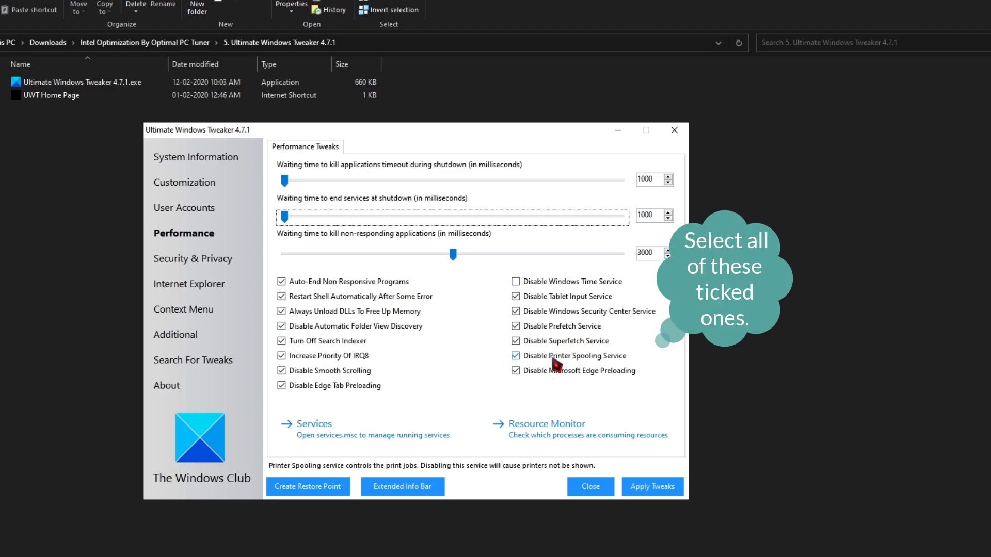
{"action": "left_click", "coordinate": [639, 488]}
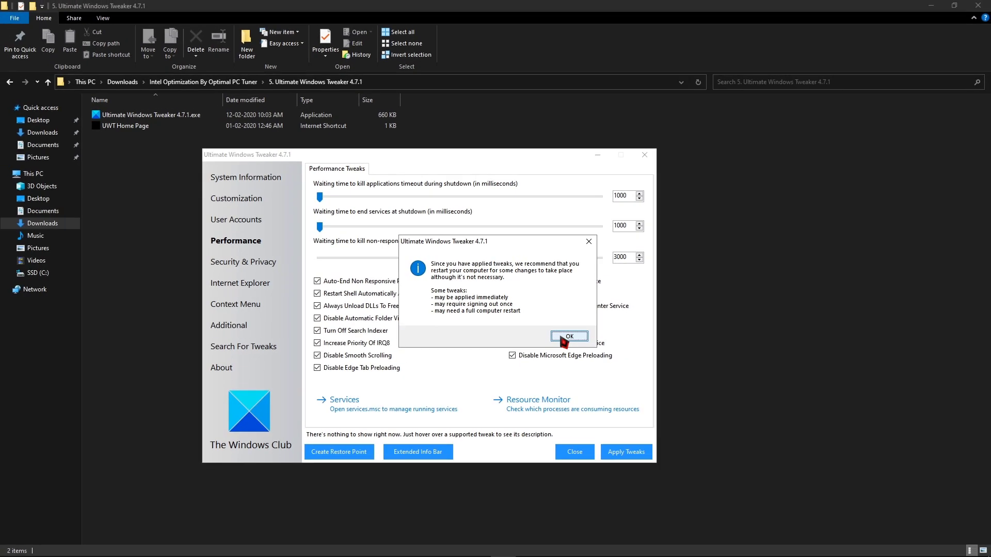
{"action": "left_click", "coordinate": [562, 339]}
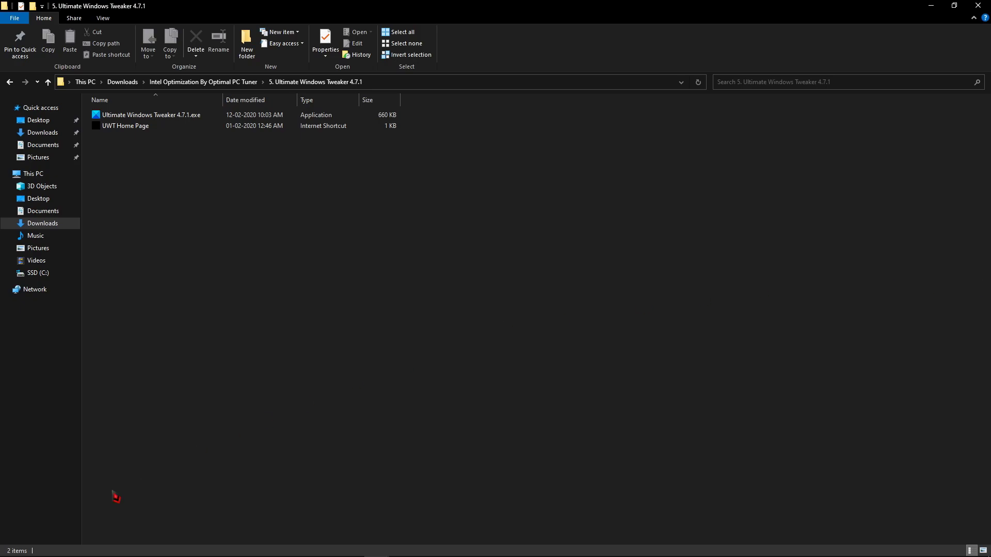
Step: Switch 'Let apps run in the background' to Off via the Background apps page, then close Settings
{"action": "left_click", "coordinate": [12, 547]}
{"action": "type", "text": "bac"}
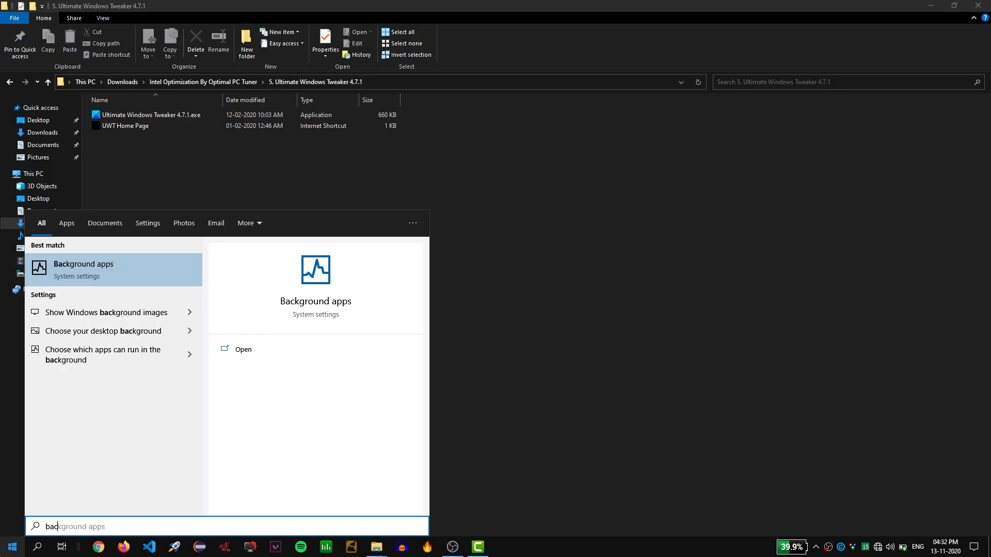
{"action": "key", "text": "Return"}
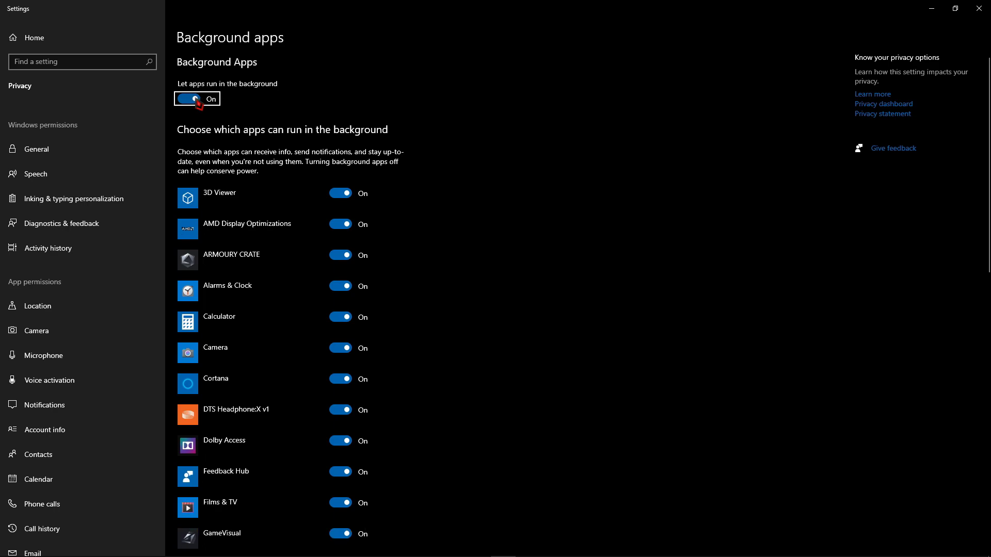
{"action": "left_click", "coordinate": [195, 99]}
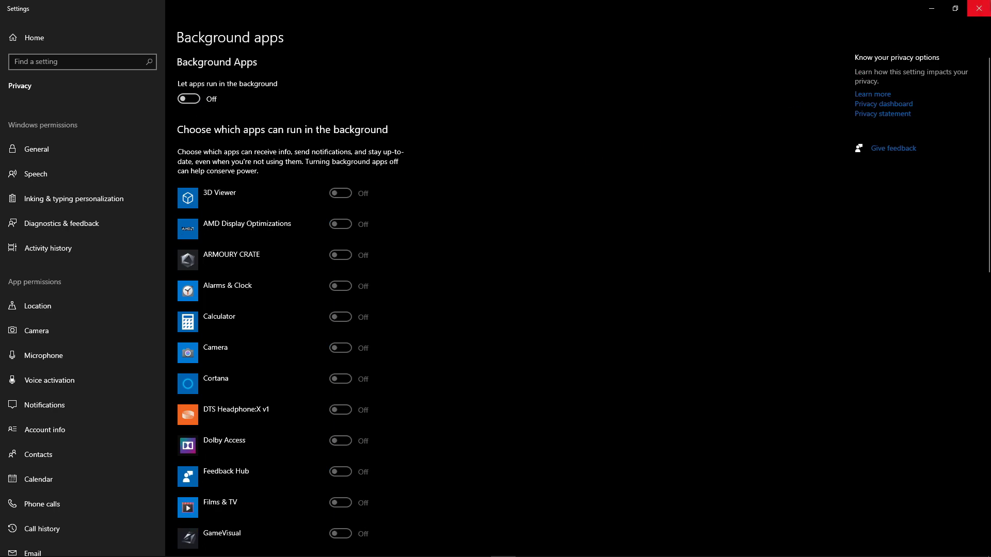
{"action": "left_click", "coordinate": [979, 8]}
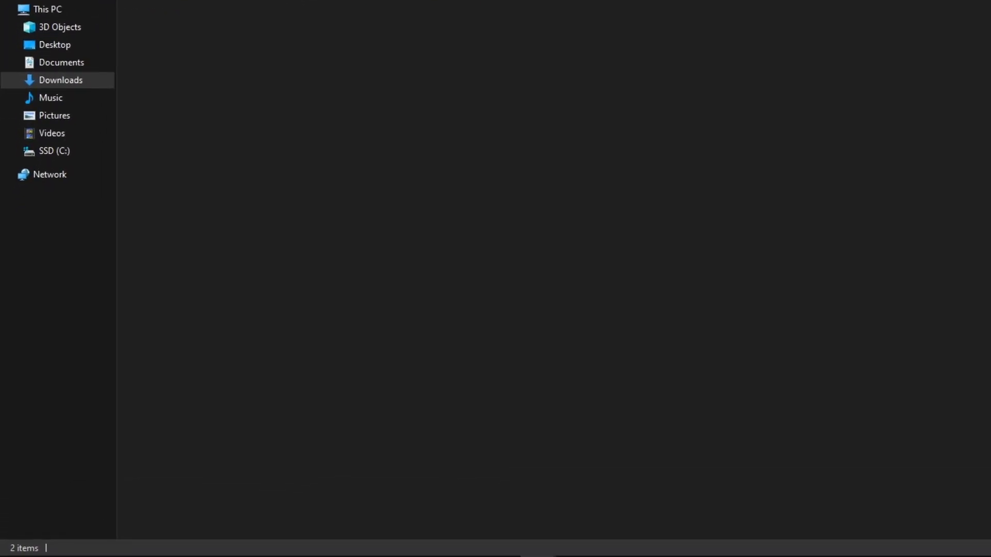
Step: Launch gpedit.msc and navigate to Administrative Templates > Windows Components > App Privacy
{"action": "key", "text": "super+r"}
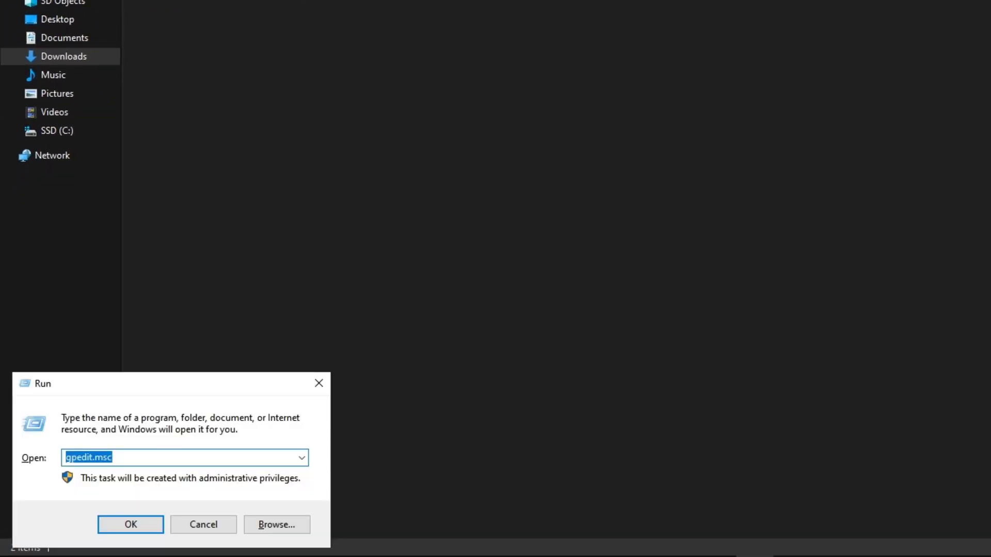
{"action": "type", "text": "gpedit.msc"}
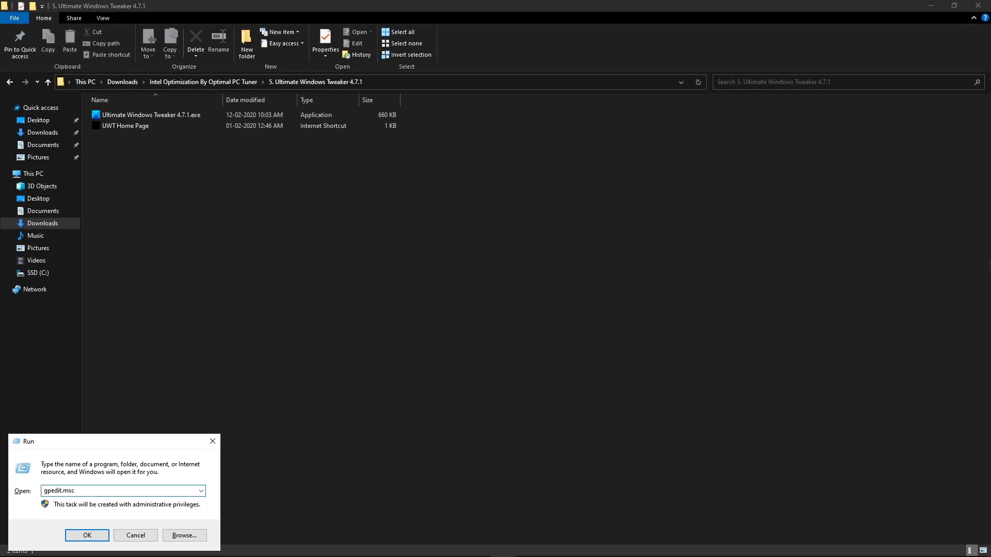
{"action": "key", "text": "Return"}
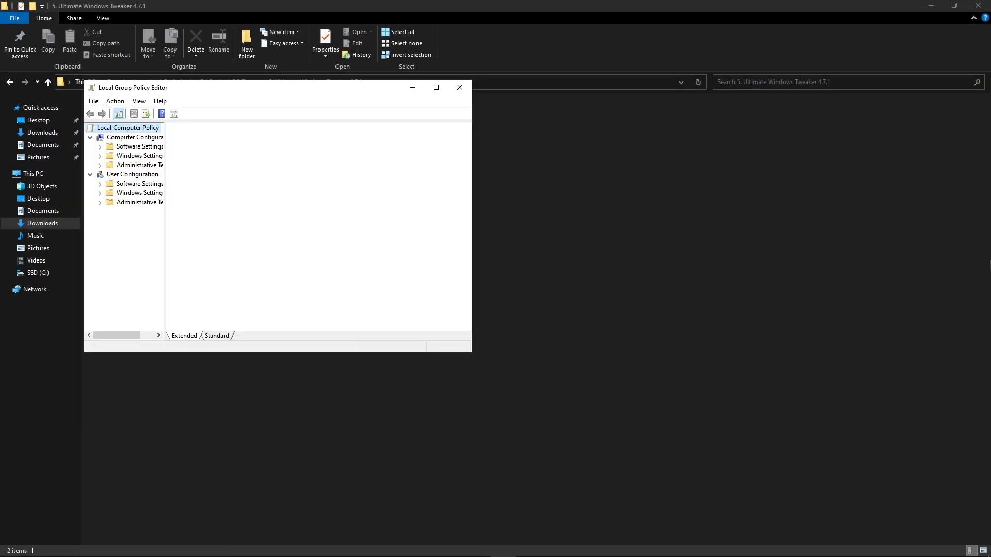
{"action": "left_click_drag", "start_coordinate": [339, 97], "coordinate": [392, 127]}
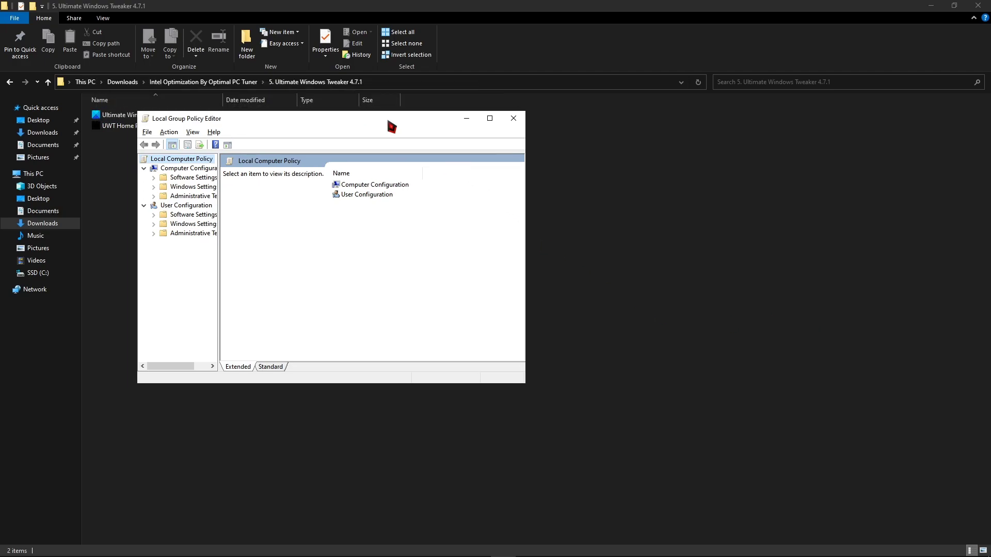
{"action": "double_click", "coordinate": [180, 197]}
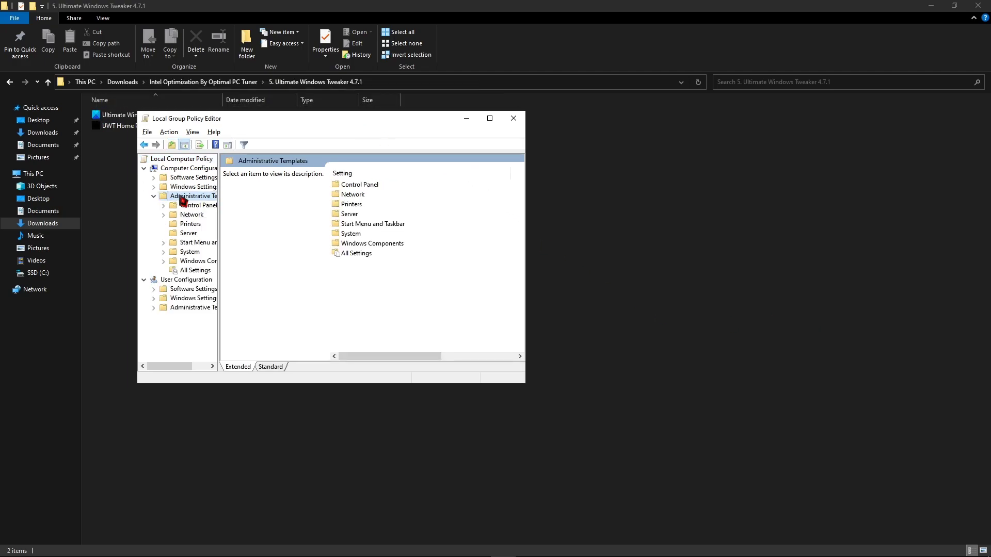
{"action": "double_click", "coordinate": [365, 244]}
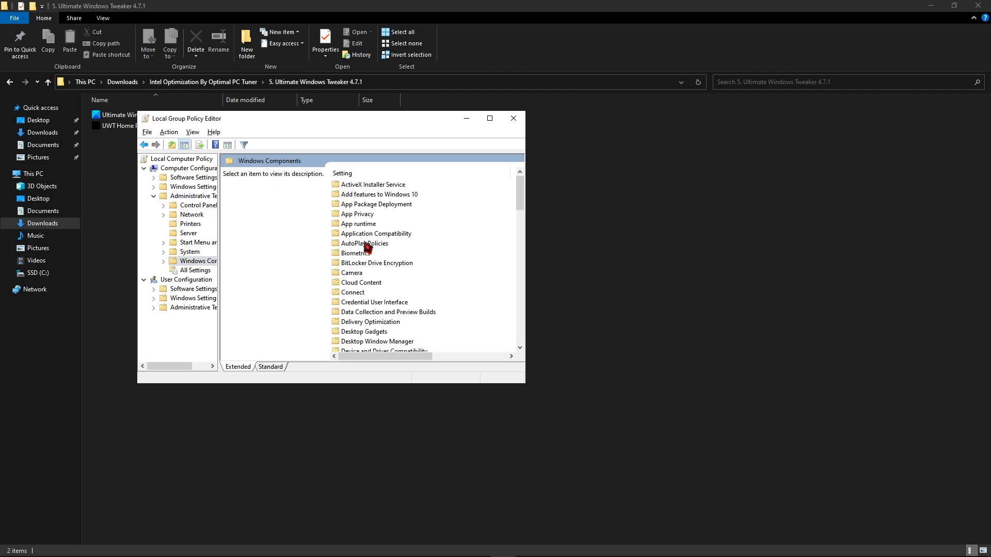
{"action": "double_click", "coordinate": [345, 216]}
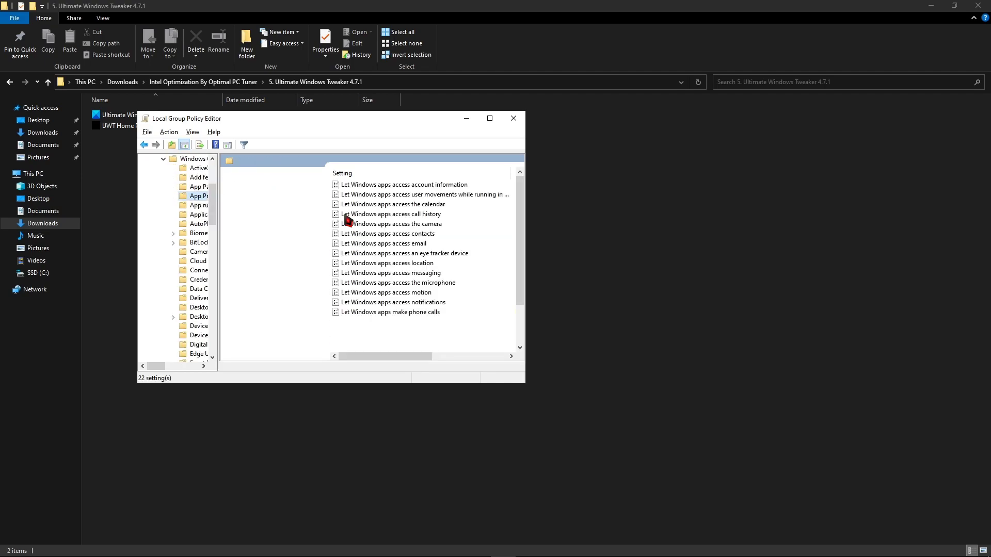
{"action": "scroll", "coordinate": [374, 253], "scroll_direction": "down", "scroll_amount": 2}
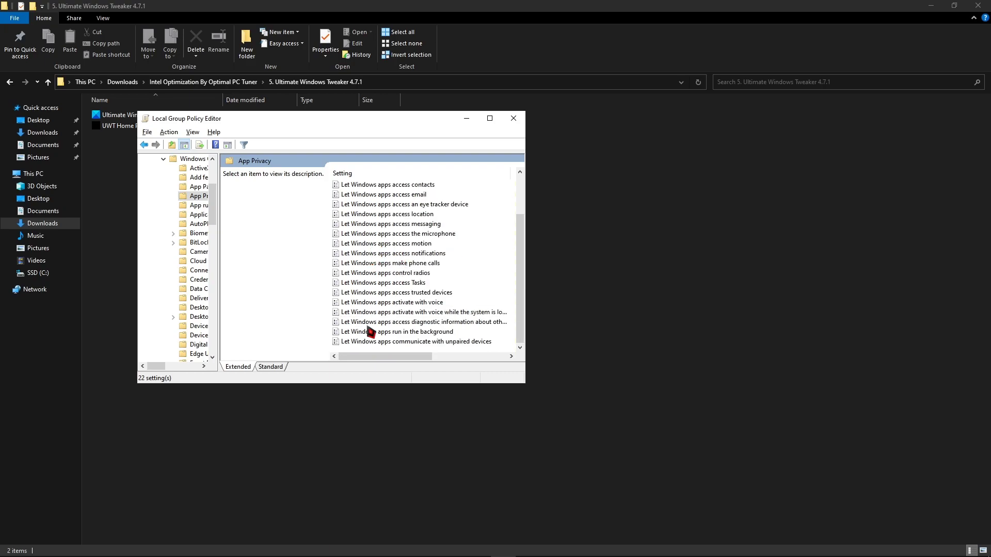
{"action": "left_click", "coordinate": [442, 333]}
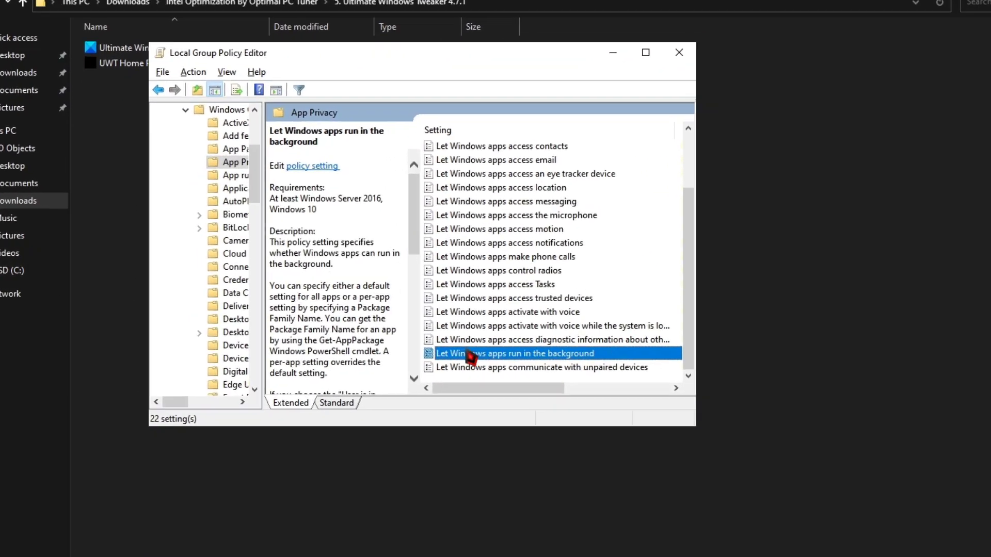
Step: Set 'Let Windows apps run in the background' to Enabled with Force Deny, then close the editor
{"action": "double_click", "coordinate": [470, 355]}
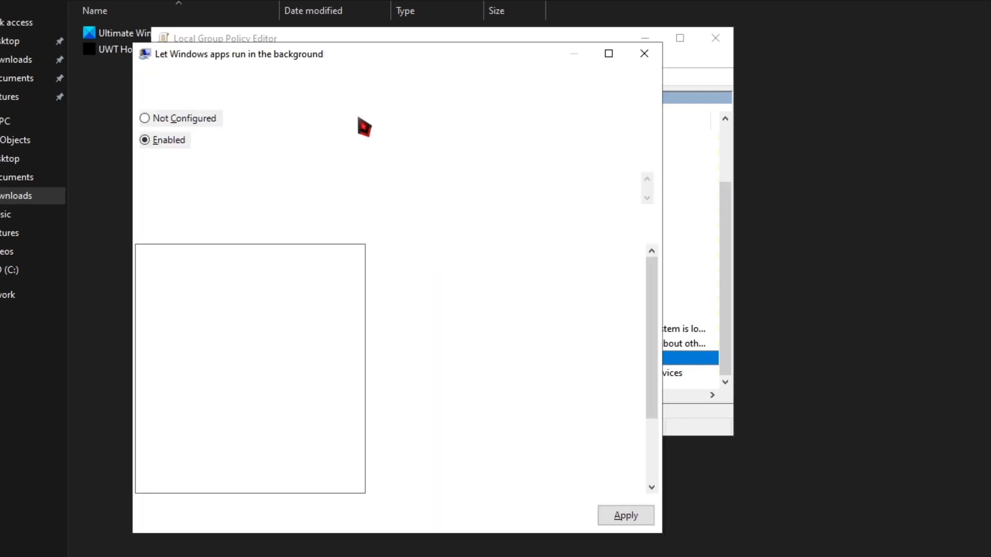
{"action": "left_click_drag", "start_coordinate": [404, 43], "coordinate": [404, 46]}
{"action": "left_click", "coordinate": [174, 143]}
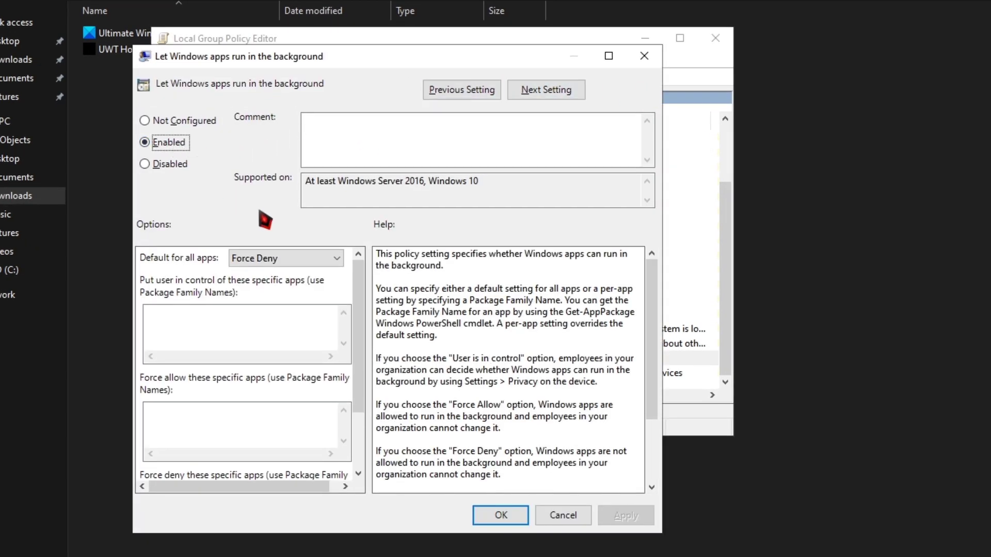
{"action": "left_click", "coordinate": [232, 263]}
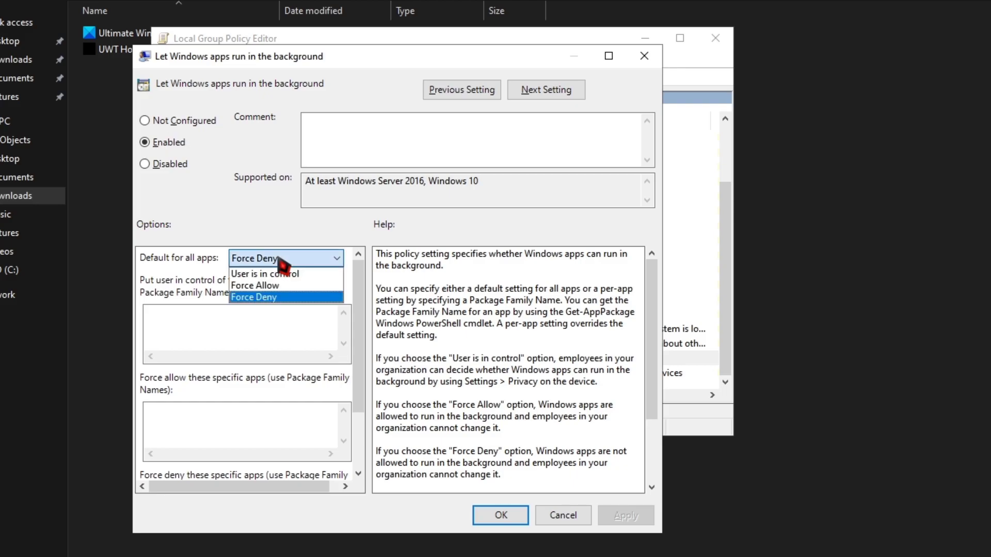
{"action": "left_click", "coordinate": [271, 296]}
{"action": "left_click", "coordinate": [626, 516]}
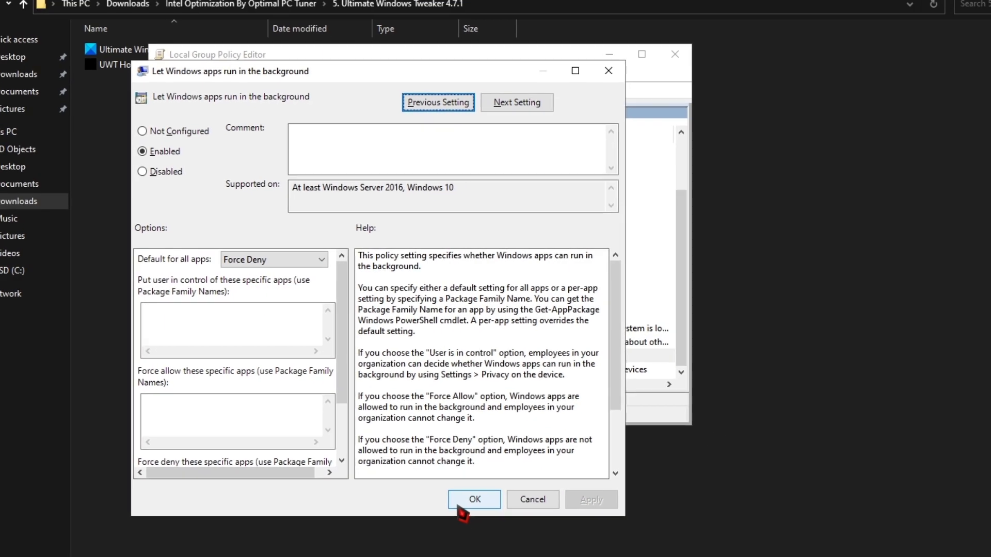
{"action": "left_click", "coordinate": [461, 503]}
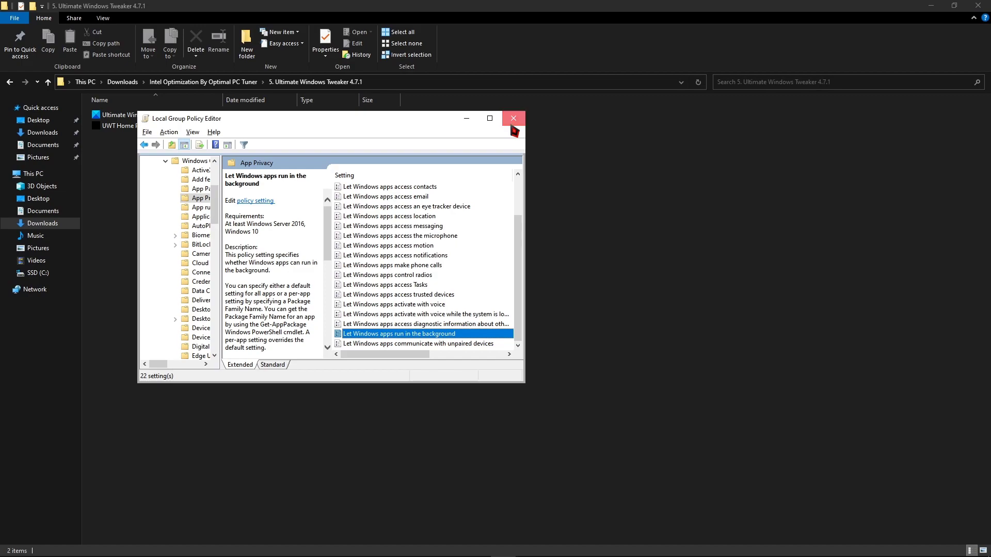
{"action": "left_click", "coordinate": [674, 54]}
{"action": "key", "text": "alt+Up"}
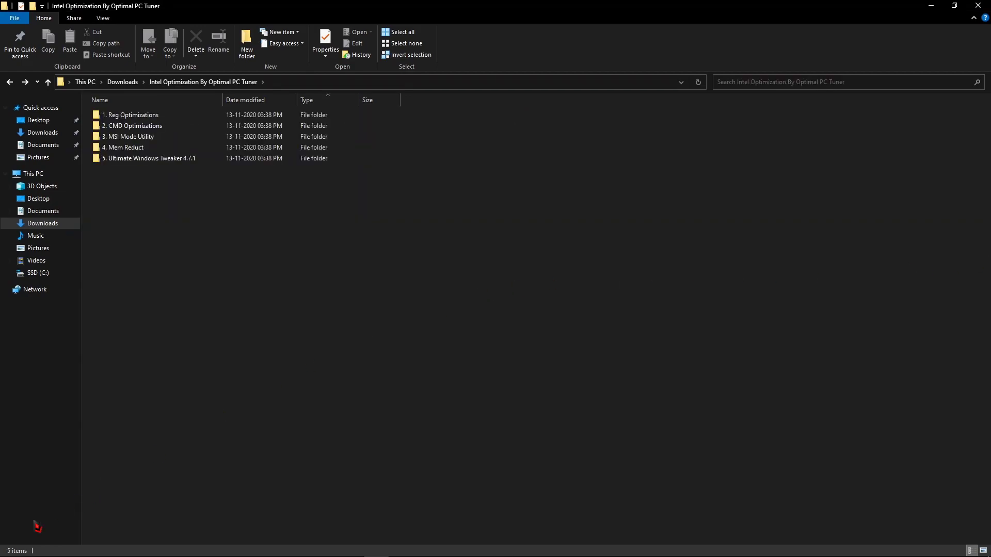
Step: Turn off Windows Security notification icon and Speech Recognition in Startup Apps, then close Settings
{"action": "key", "text": "super"}
{"action": "type", "text": "s"}
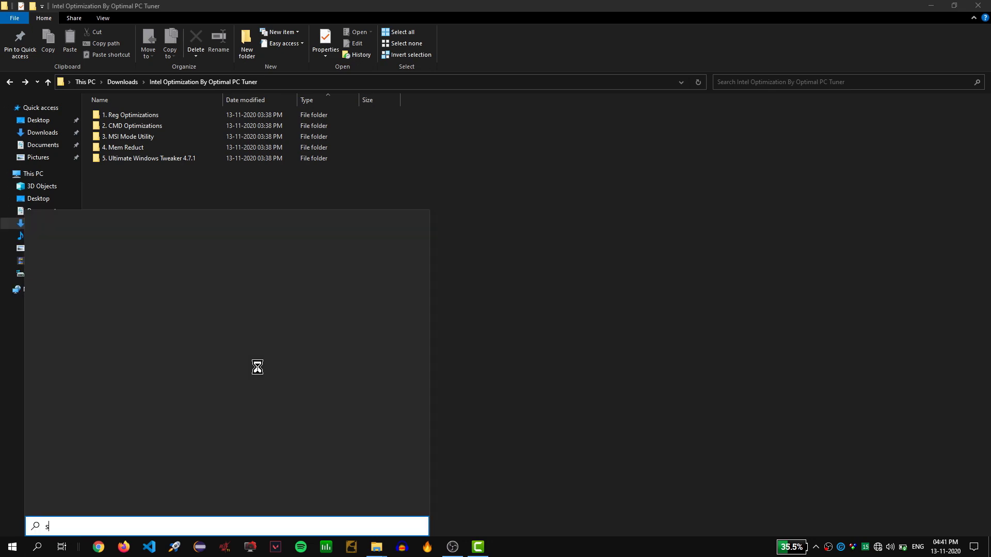
{"action": "type", "text": "ta"}
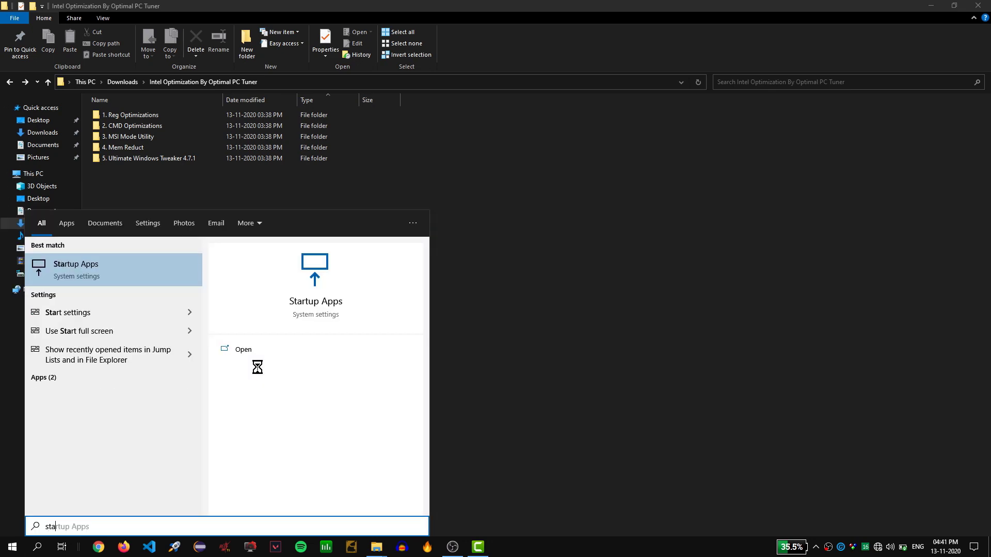
{"action": "left_click", "coordinate": [118, 272]}
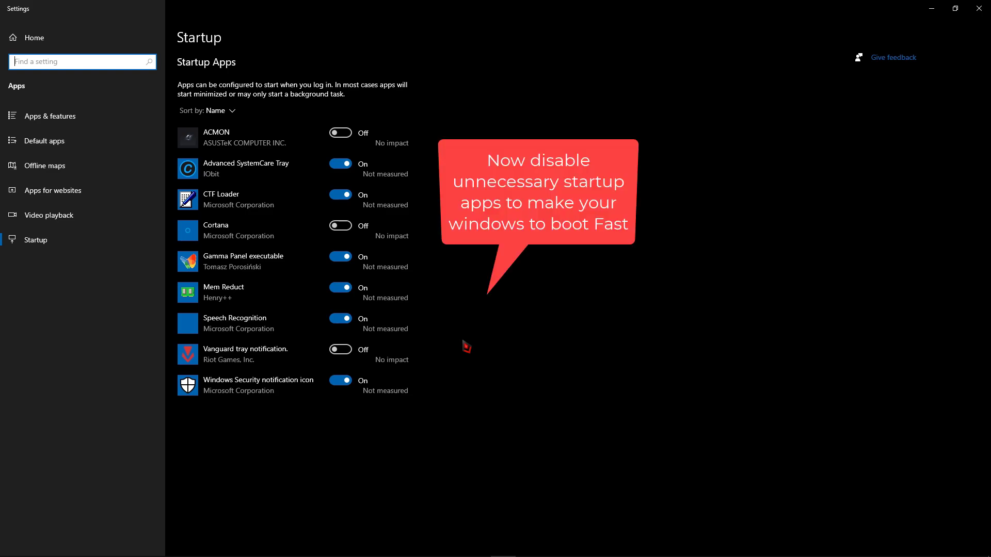
{"action": "left_click", "coordinate": [337, 384]}
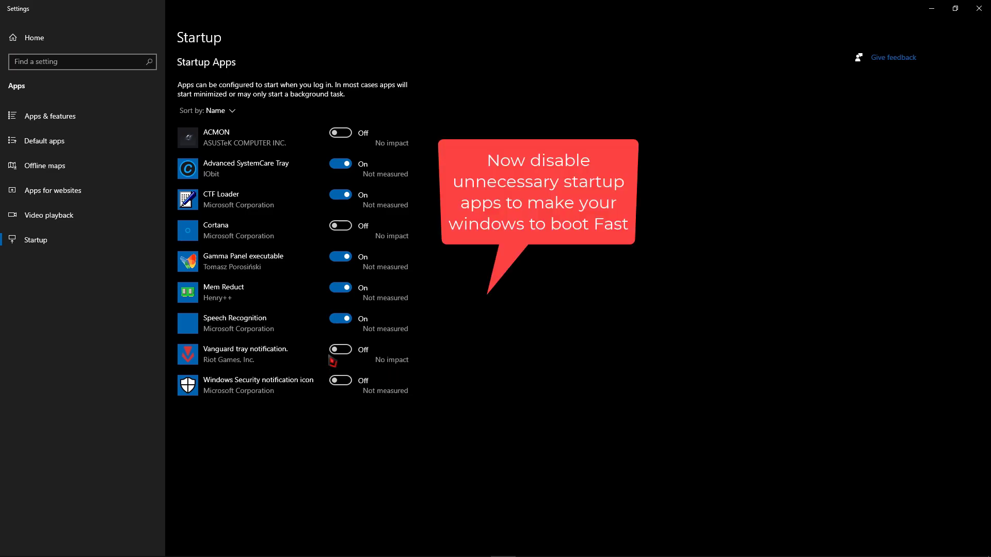
{"action": "left_click", "coordinate": [340, 319]}
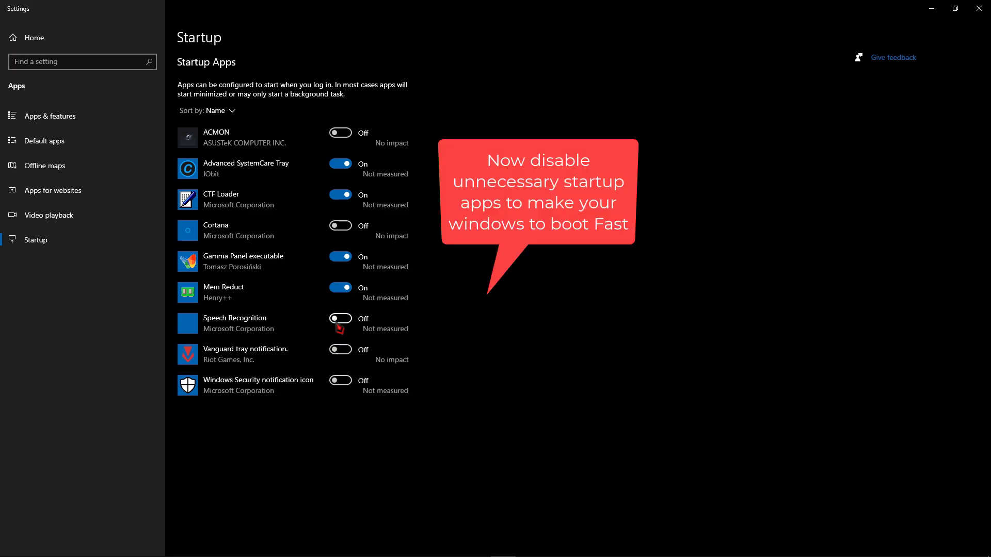
{"action": "left_click", "coordinate": [979, 8]}
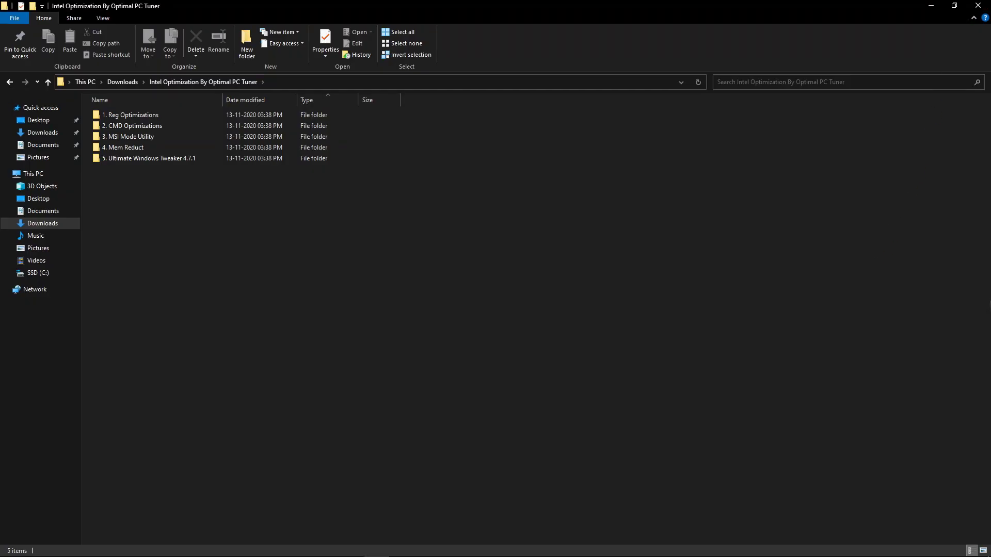
Step: Delete both items in C:\Windows\SoftwareDistribution\Download
{"action": "left_click", "coordinate": [73, 273]}
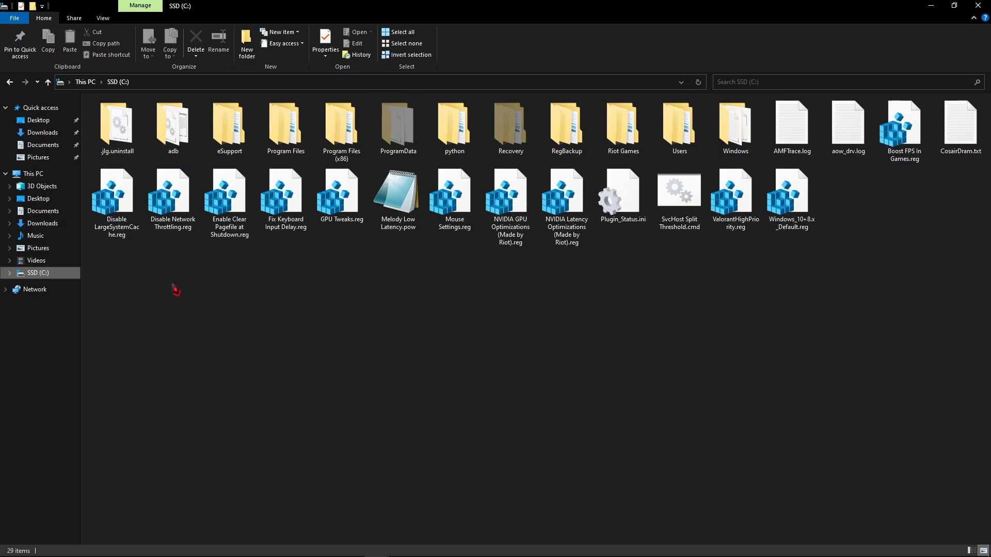
{"action": "double_click", "coordinate": [743, 147]}
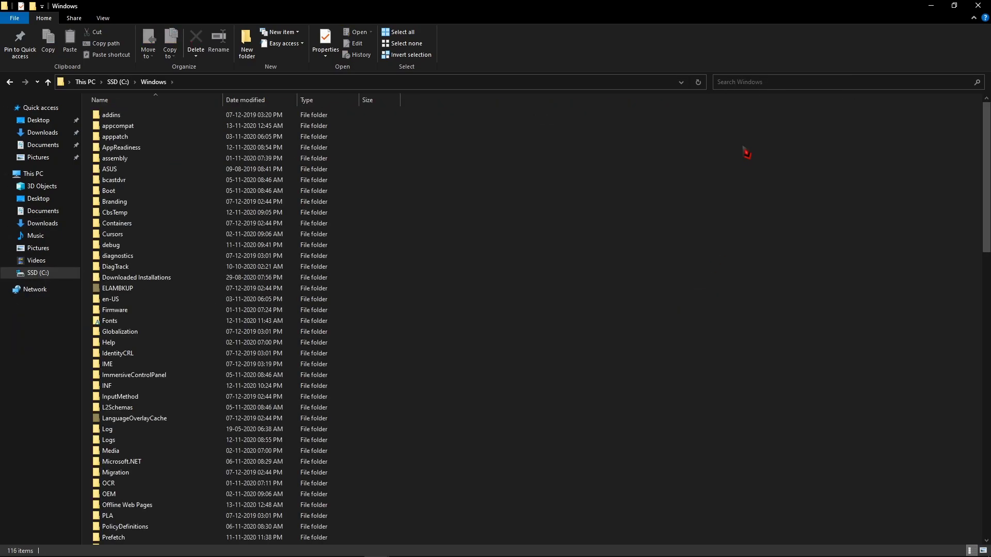
{"action": "scroll", "coordinate": [723, 153], "scroll_direction": "down", "scroll_amount": 15}
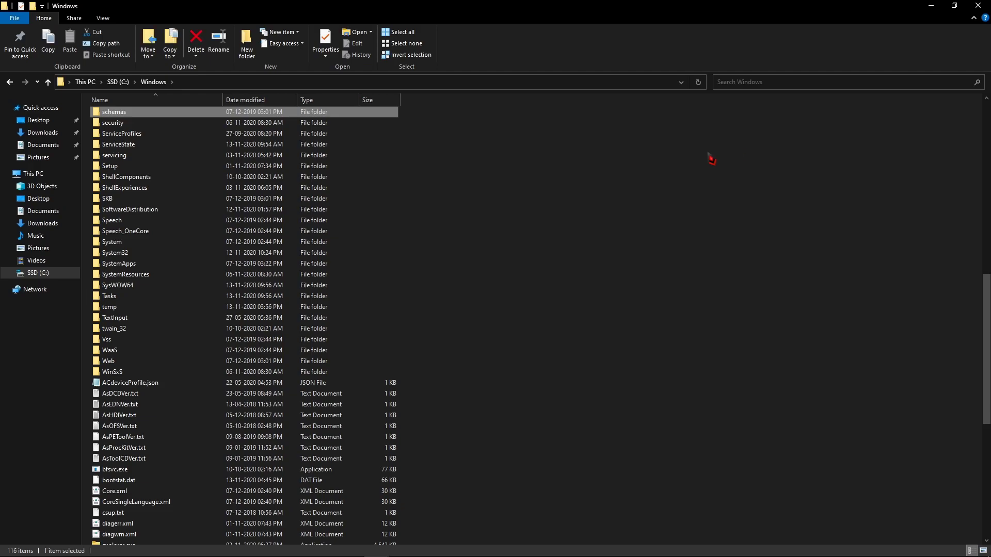
{"action": "double_click", "coordinate": [277, 212]}
{"action": "double_click", "coordinate": [270, 133]}
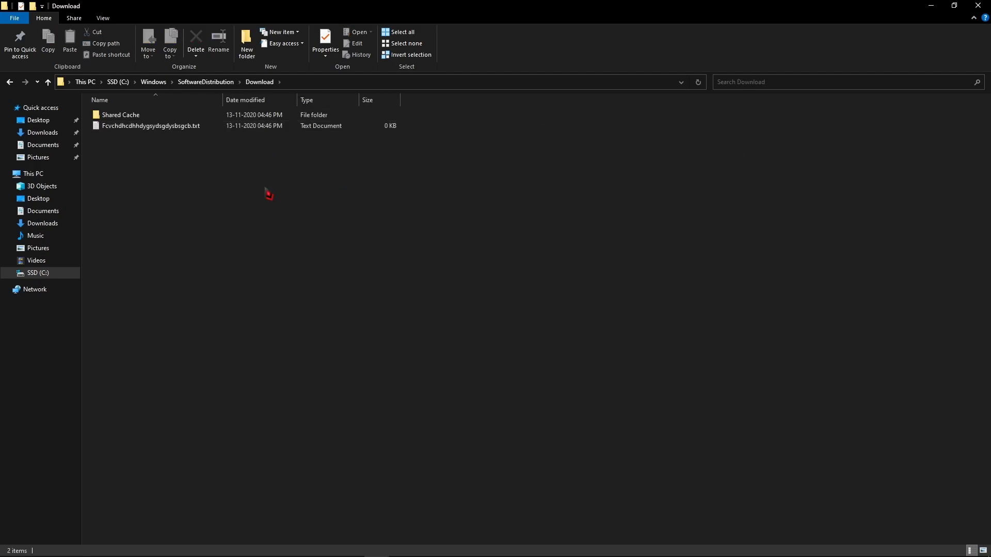
{"action": "key", "text": "ctrl+a"}
{"action": "right_click", "coordinate": [272, 127]}
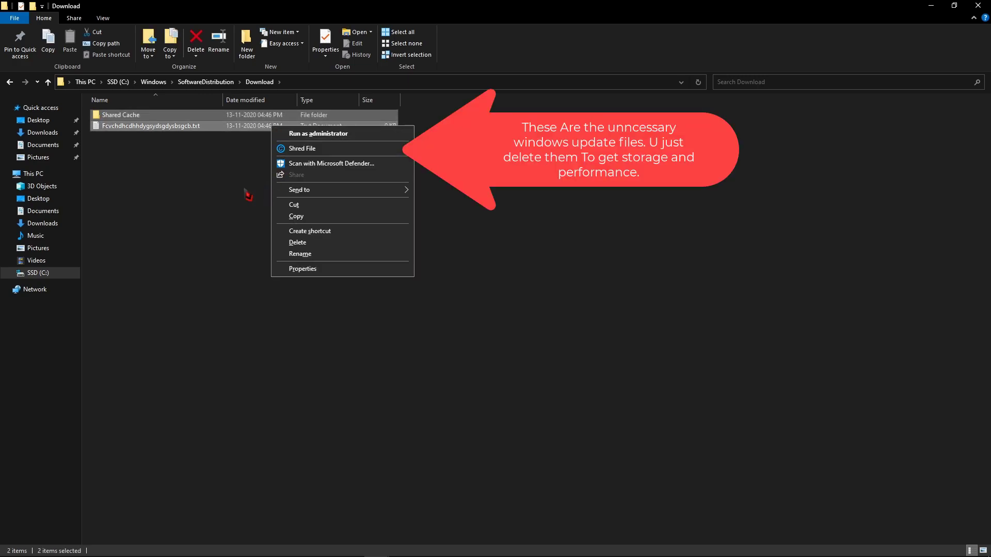
{"action": "left_click", "coordinate": [302, 242]}
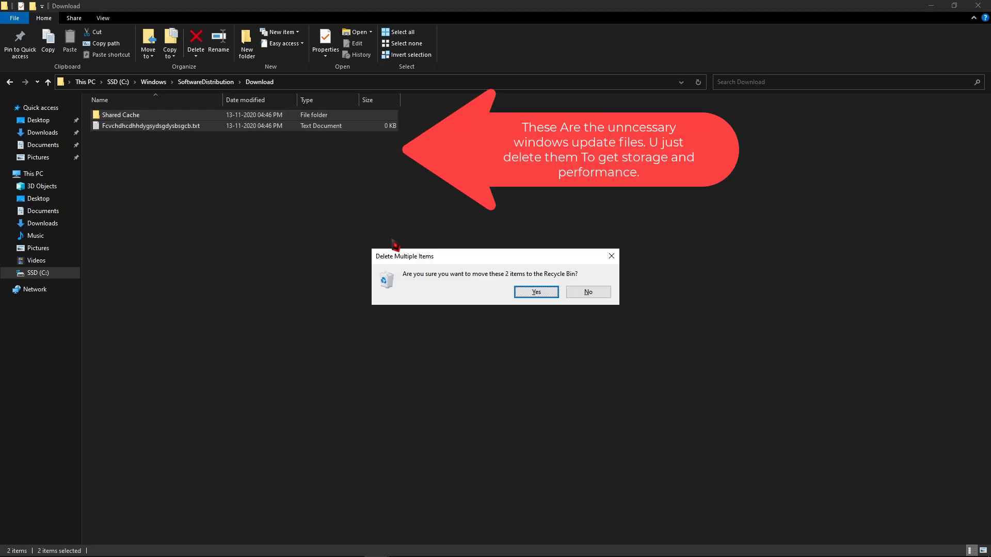
{"action": "left_click", "coordinate": [526, 292]}
Step: Show desktop icons and permanently empty the Recycle Bin of the two items
{"action": "left_click", "coordinate": [930, 6]}
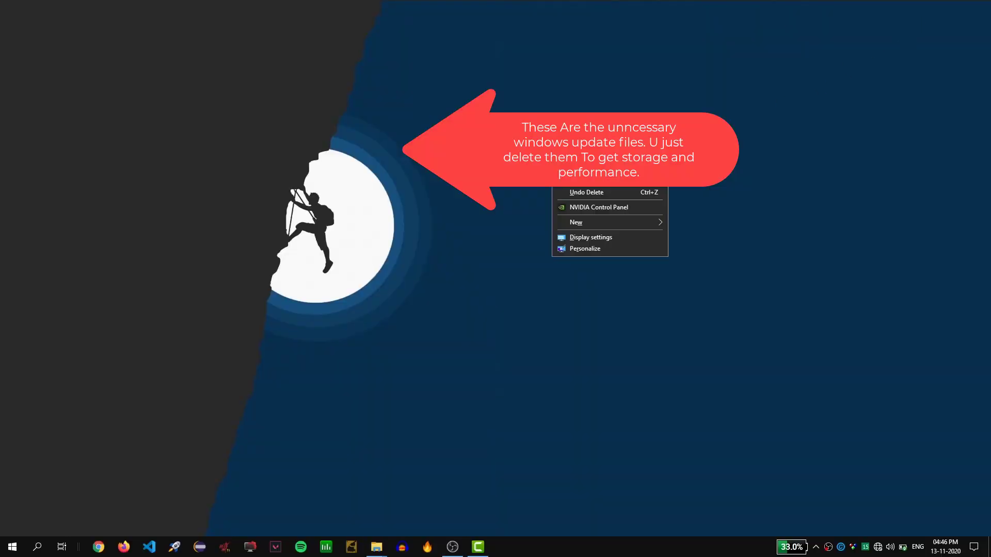
{"action": "right_click", "coordinate": [553, 126]}
{"action": "mouse_move", "coordinate": [573, 129]}
{"action": "left_click", "coordinate": [700, 210]}
{"action": "right_click", "coordinate": [72, 34]}
{"action": "left_click", "coordinate": [87, 54]}
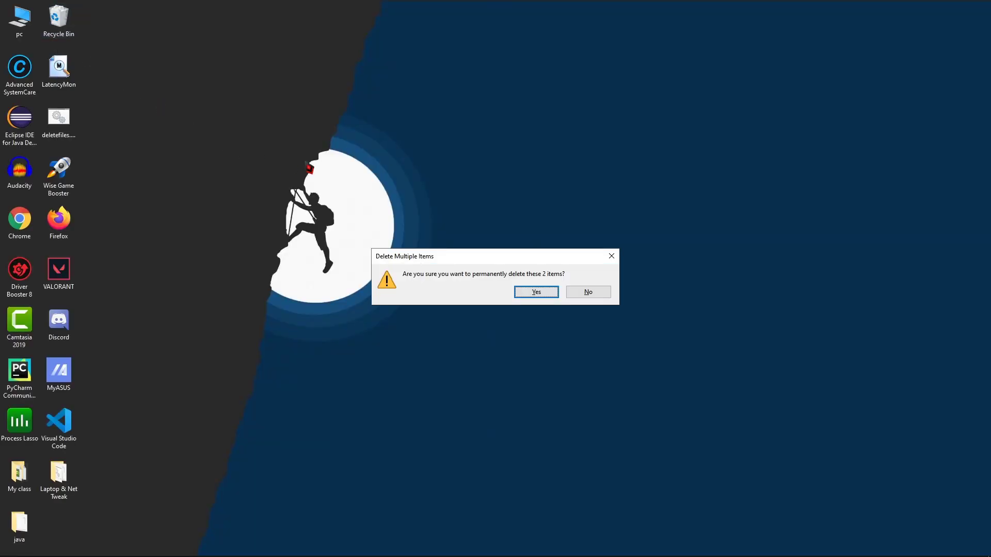
{"action": "left_click", "coordinate": [544, 290]}
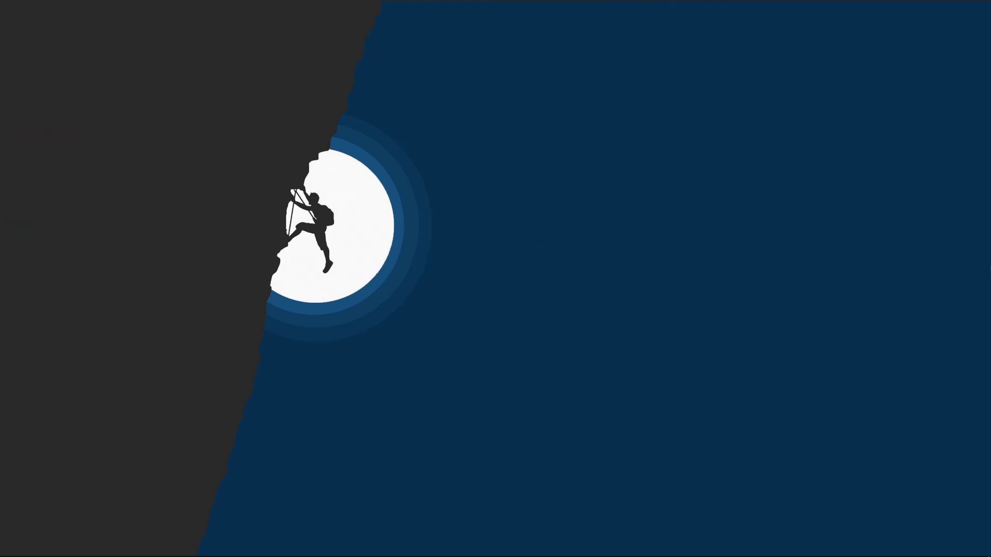
{"action": "key", "text": "super+r"}
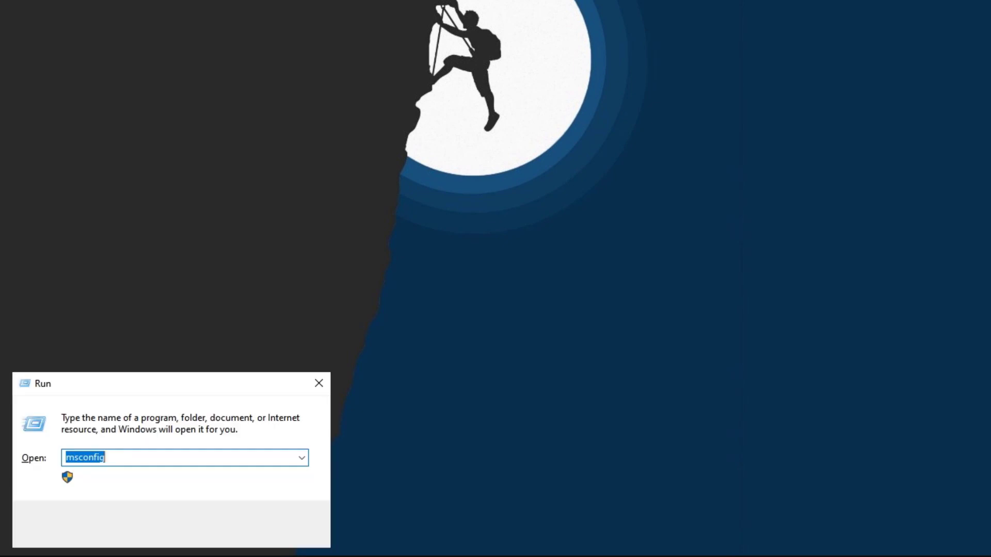
{"action": "type", "text": "msconfig"}
{"action": "key", "text": "Return"}
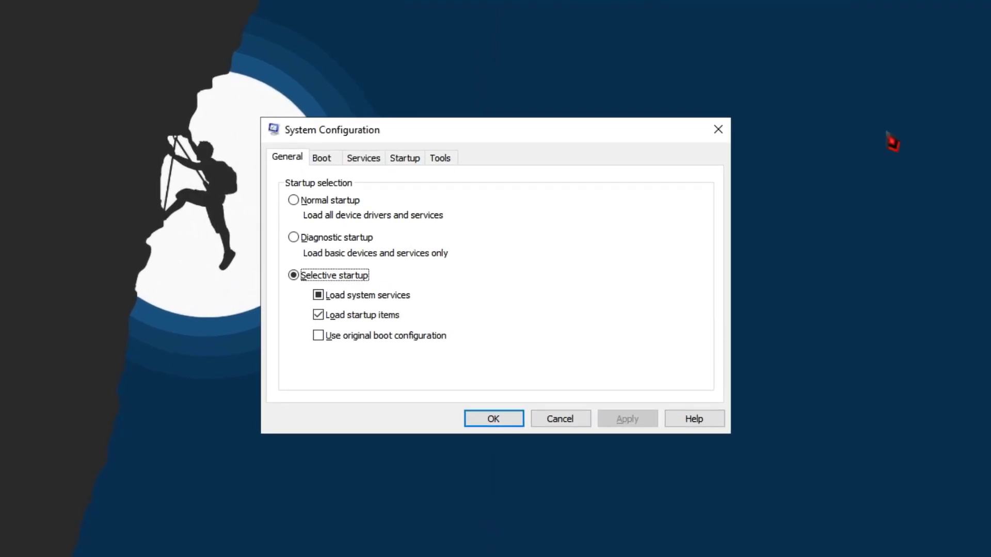
{"action": "left_click", "coordinate": [330, 158]}
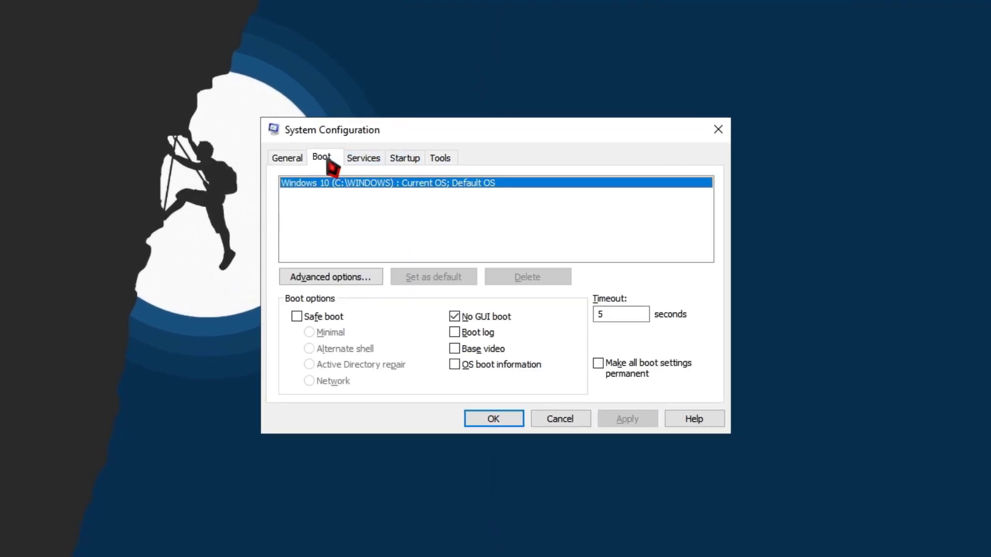
{"action": "double_click", "coordinate": [612, 309]}
{"action": "key", "text": "BackSpace"}
{"action": "type", "text": "5"}
{"action": "left_click", "coordinate": [486, 317]}
{"action": "left_click", "coordinate": [486, 317]}
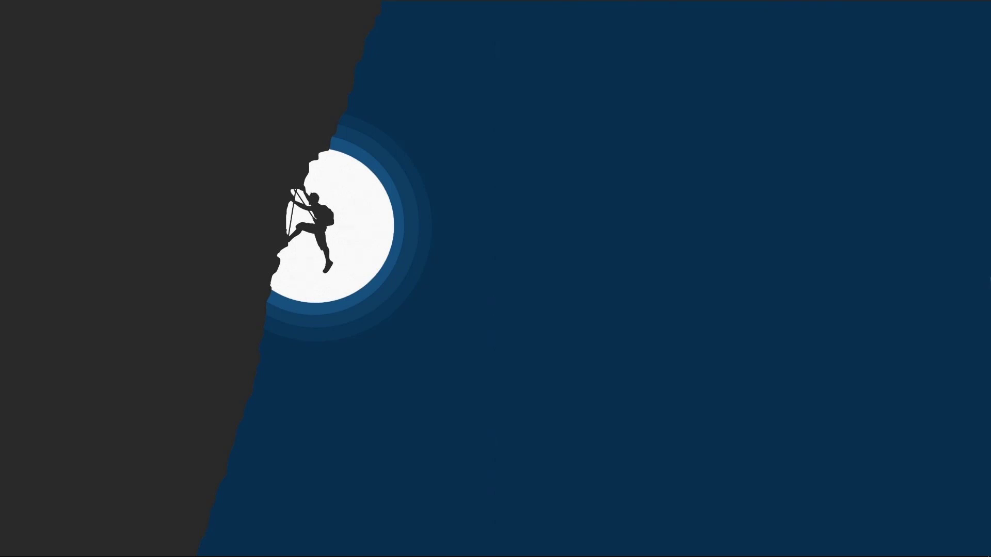
{"action": "mouse_move", "coordinate": [377, 545]}
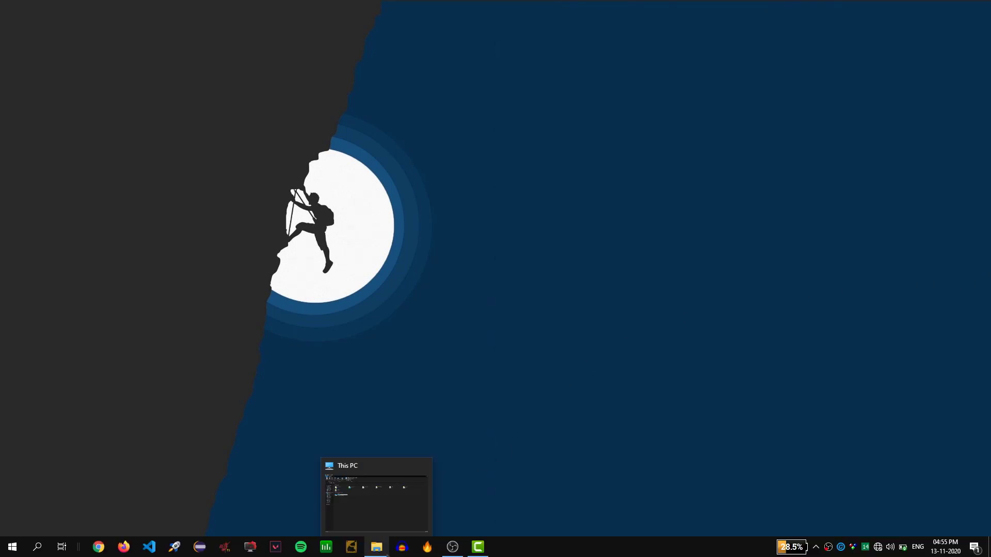
Step: Open Performance Options via This PC Properties > Advanced system settings
{"action": "left_click", "coordinate": [380, 482]}
{"action": "right_click", "coordinate": [375, 335]}
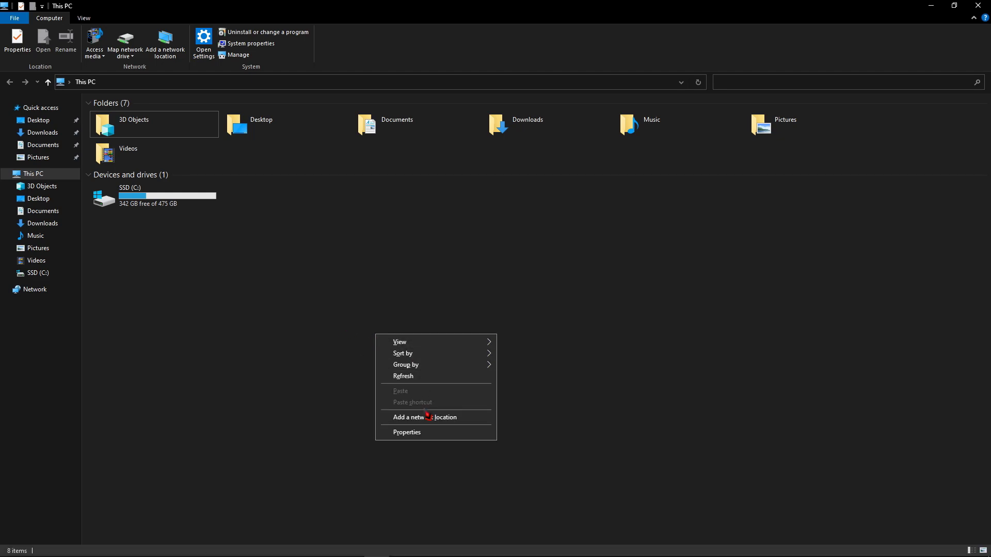
{"action": "left_click", "coordinate": [421, 432]}
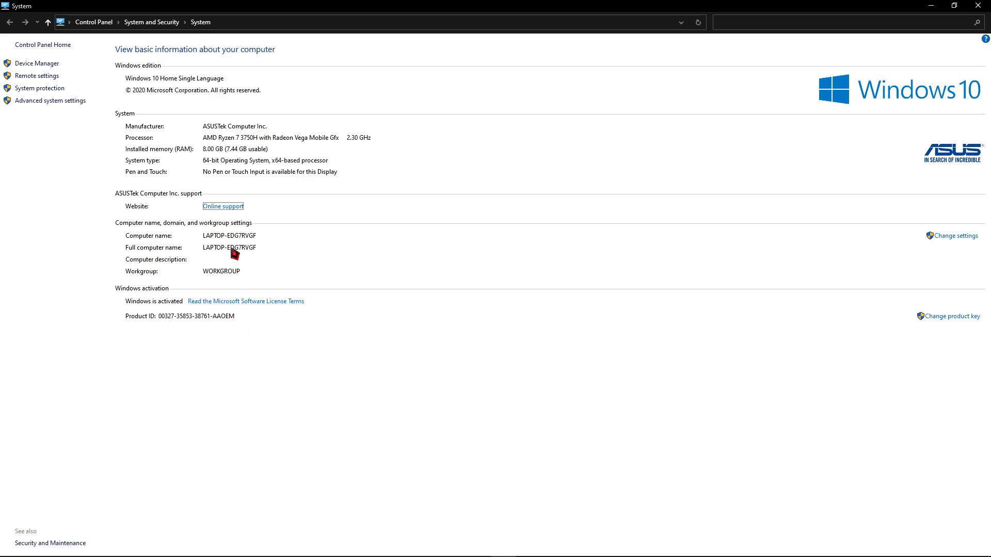
{"action": "left_click", "coordinate": [49, 101]}
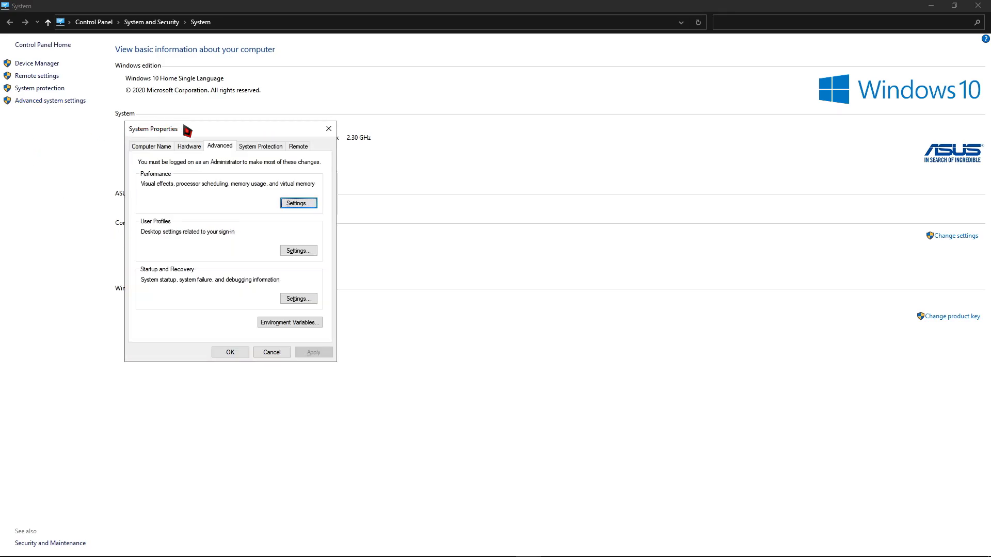
{"action": "left_click", "coordinate": [299, 203]}
{"action": "left_click_drag", "start_coordinate": [244, 166], "coordinate": [493, 133]}
Step: Choose best performance but keep smooth scrolling, font smoothing, drag contents and thumbnails, then apply
{"action": "left_click", "coordinate": [438, 214]}
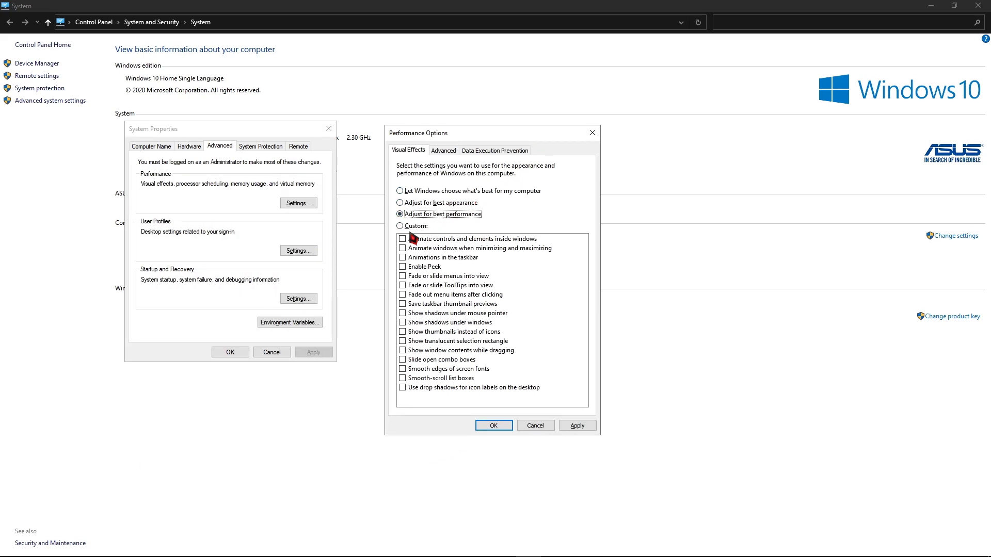
{"action": "left_click", "coordinate": [423, 379]}
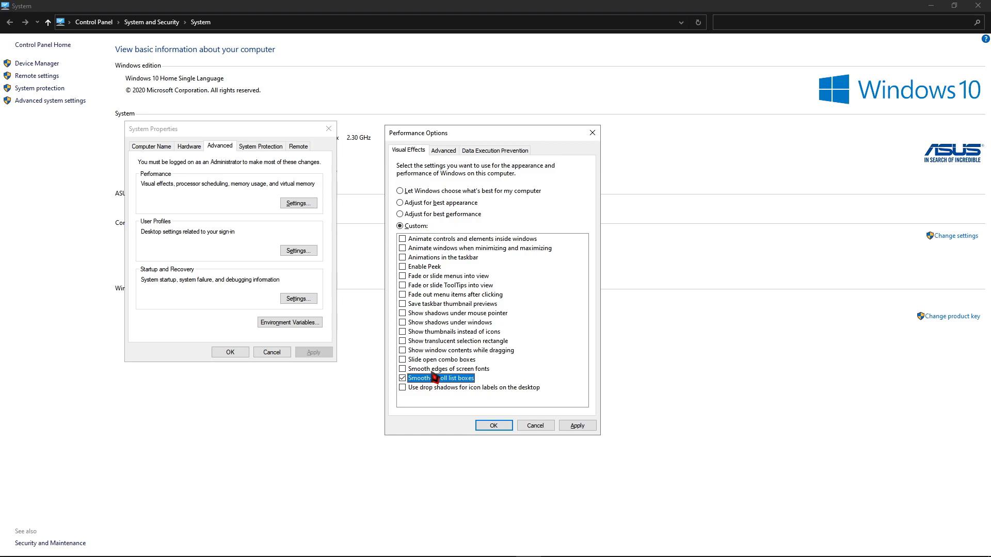
{"action": "left_click", "coordinate": [433, 369]}
{"action": "left_click", "coordinate": [461, 351]}
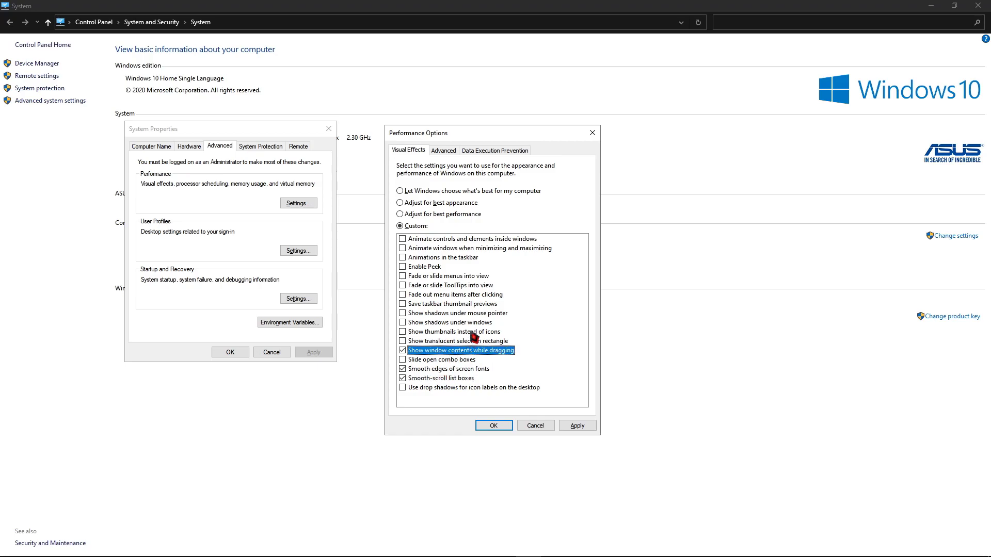
{"action": "left_click", "coordinate": [471, 332]}
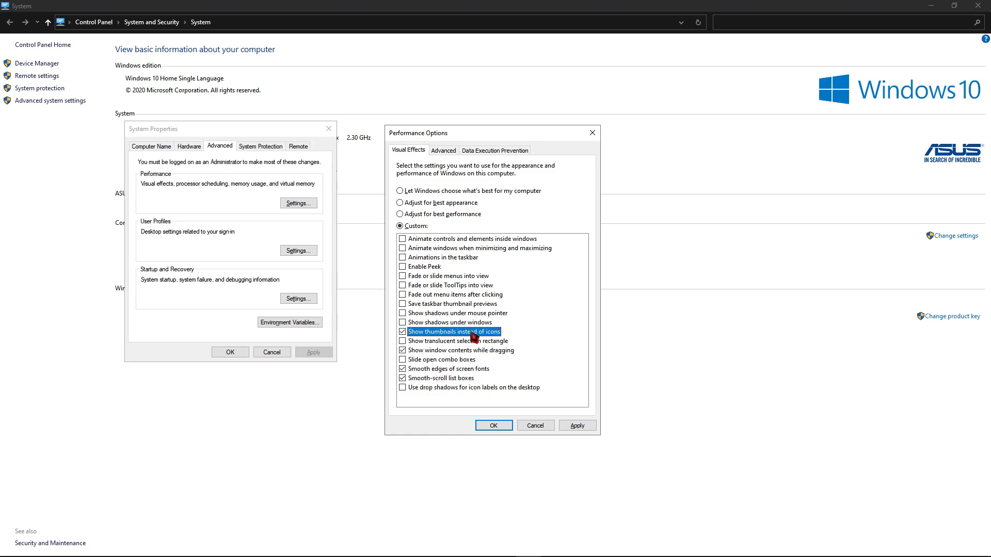
{"action": "left_click", "coordinate": [589, 428]}
Step: Keep processor scheduling on Programs in the Advanced tab and apply
{"action": "left_click", "coordinate": [445, 151]}
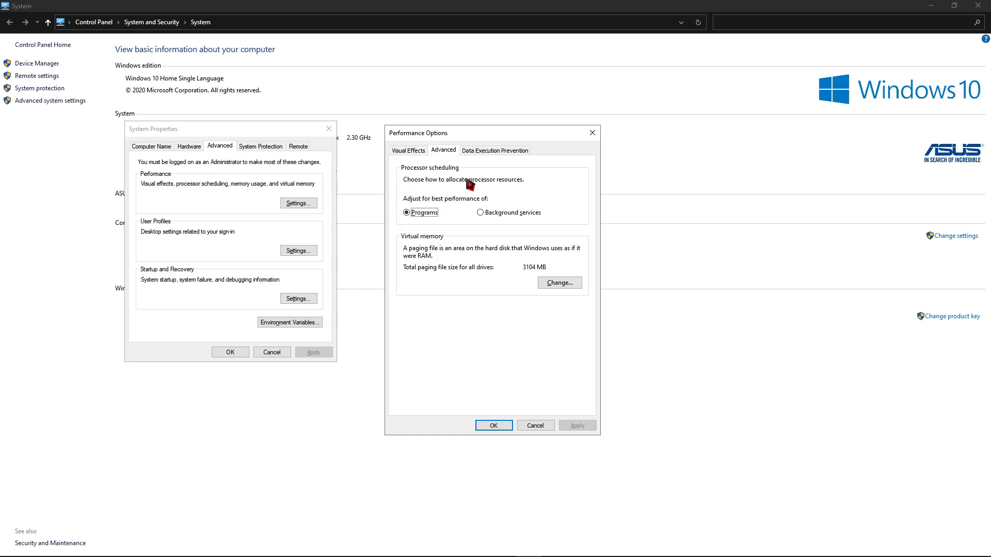
{"action": "left_click", "coordinate": [492, 213]}
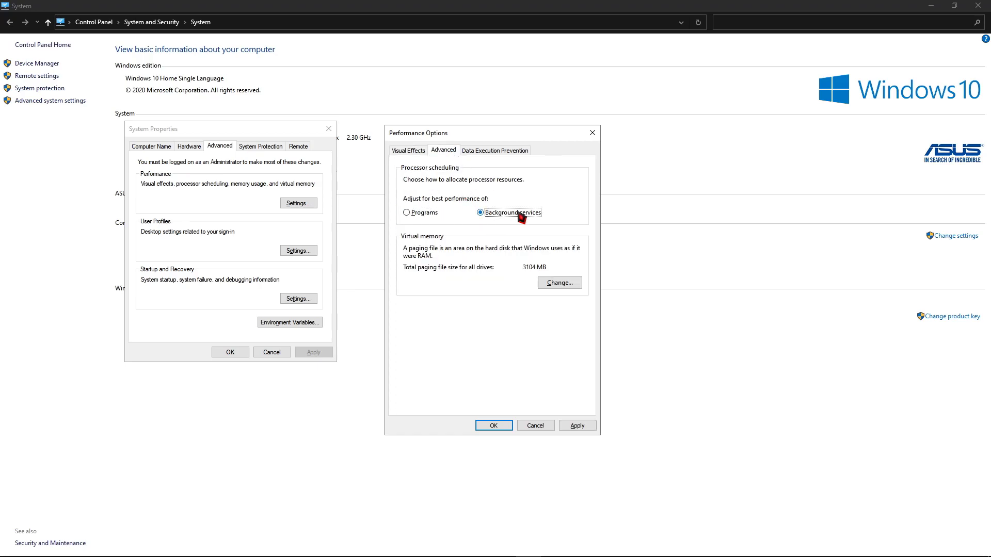
{"action": "left_click", "coordinate": [429, 213]}
{"action": "left_click", "coordinate": [577, 426]}
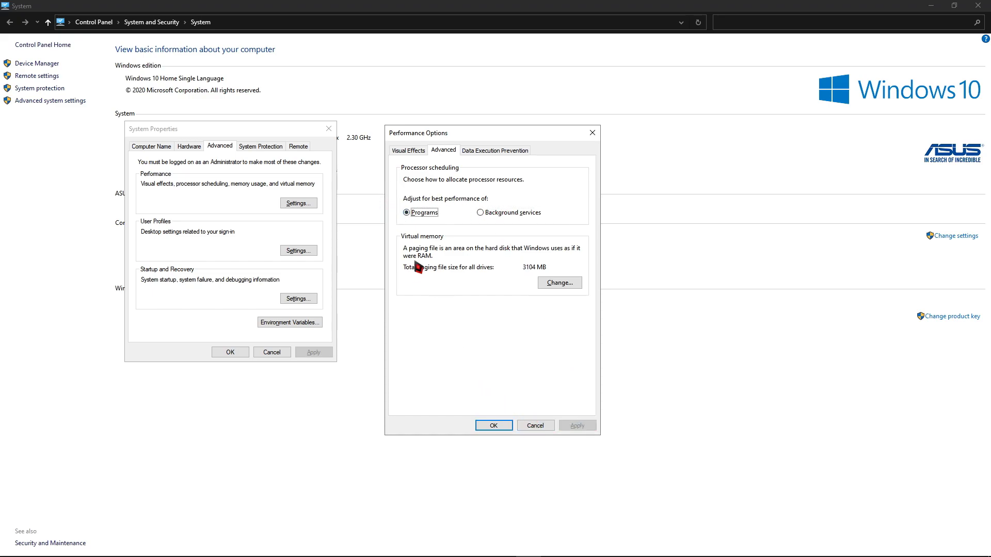